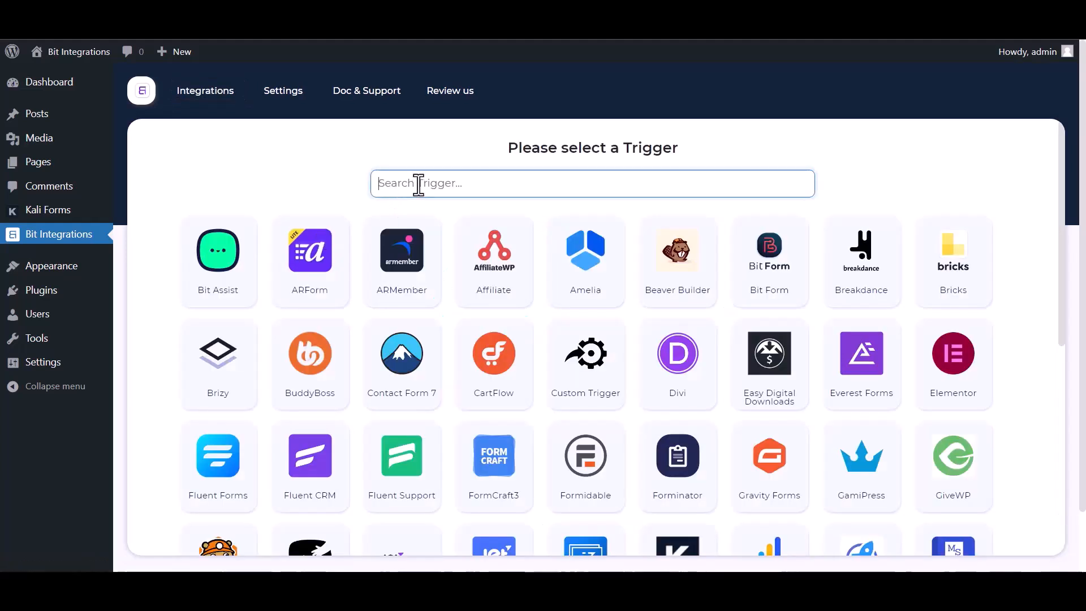
Step: Choose Kali Forms as the trigger, copy its webhook URL and start fetching test data
{"action": "type", "text": "ka"}
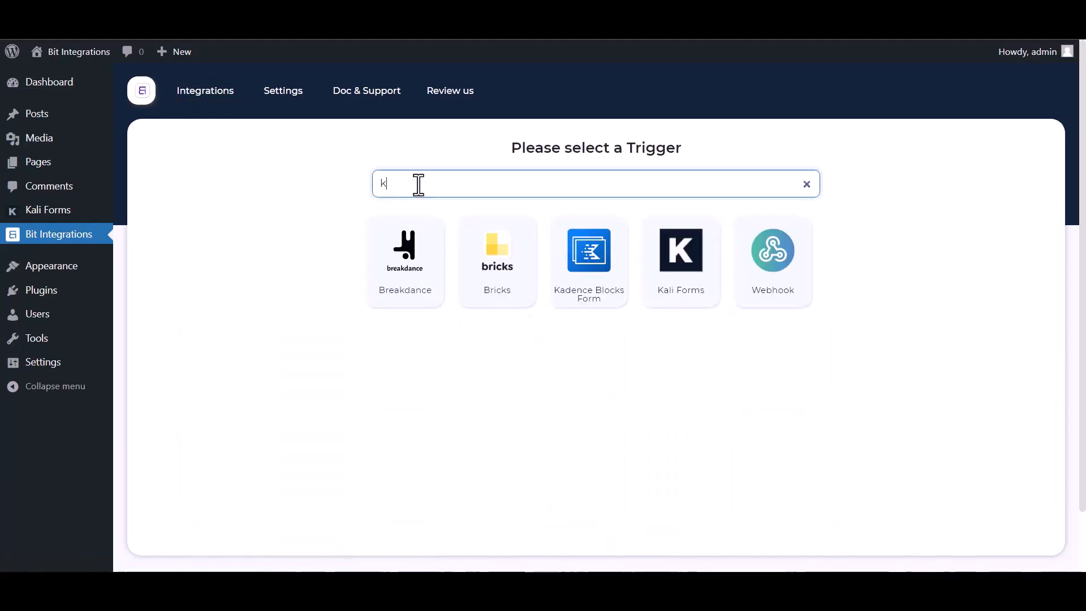
{"action": "left_click", "coordinate": [640, 292]}
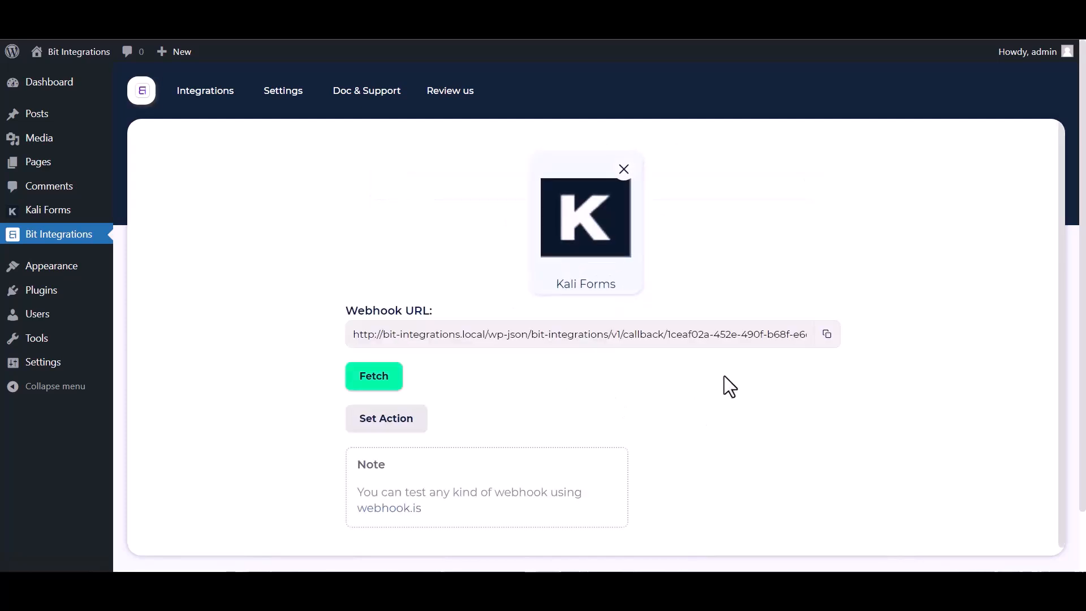
{"action": "left_click", "coordinate": [826, 335]}
{"action": "left_click", "coordinate": [373, 377]}
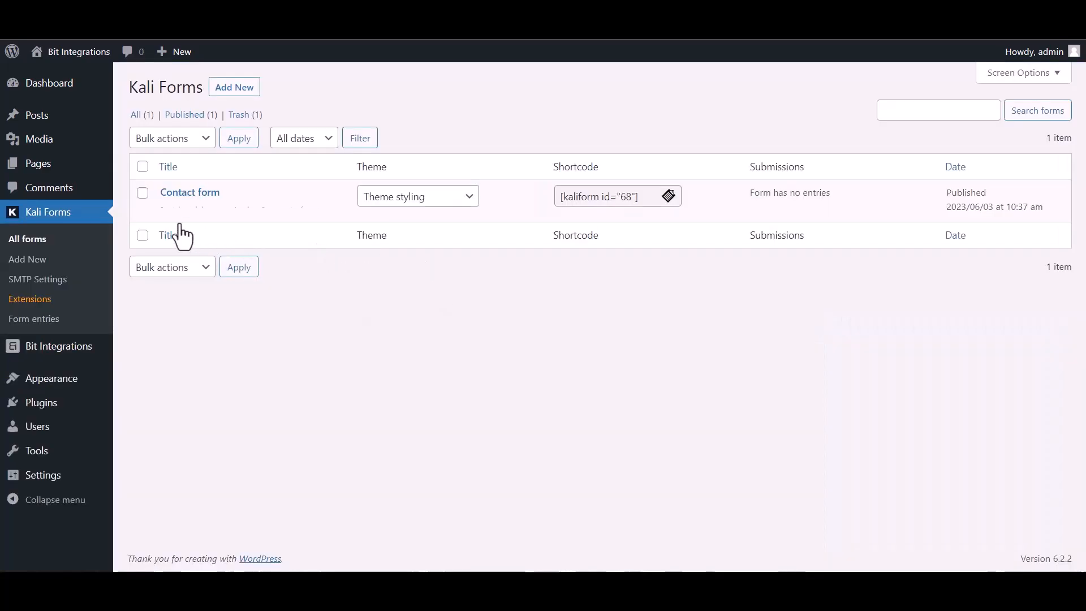
Step: Open the Contact form's Web Hooks settings and name a new webhook 'Bit Integrations'
{"action": "left_click", "coordinate": [169, 212]}
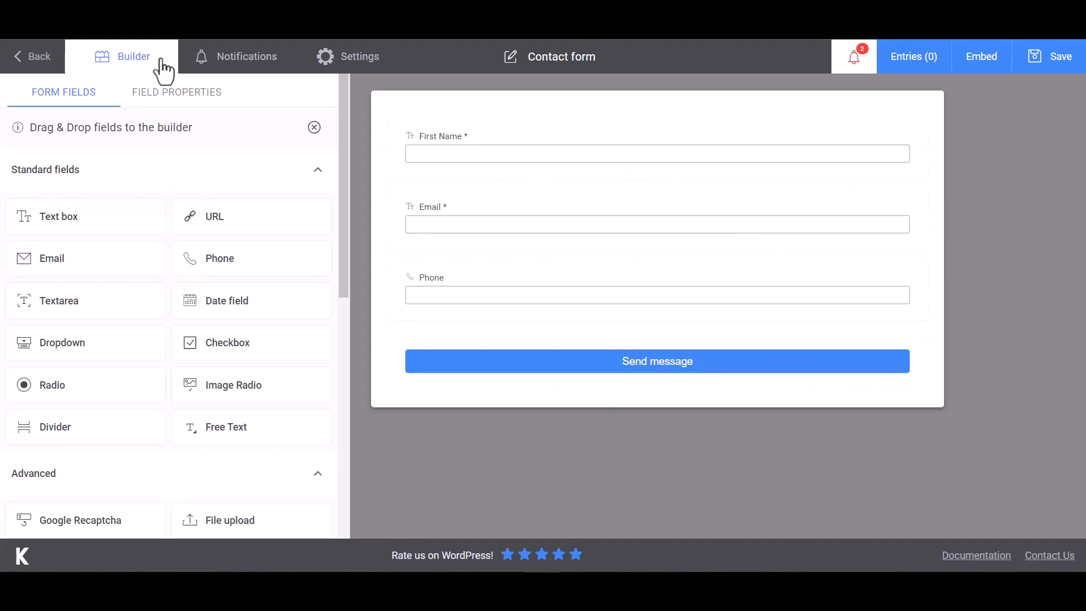
{"action": "left_click", "coordinate": [366, 67]}
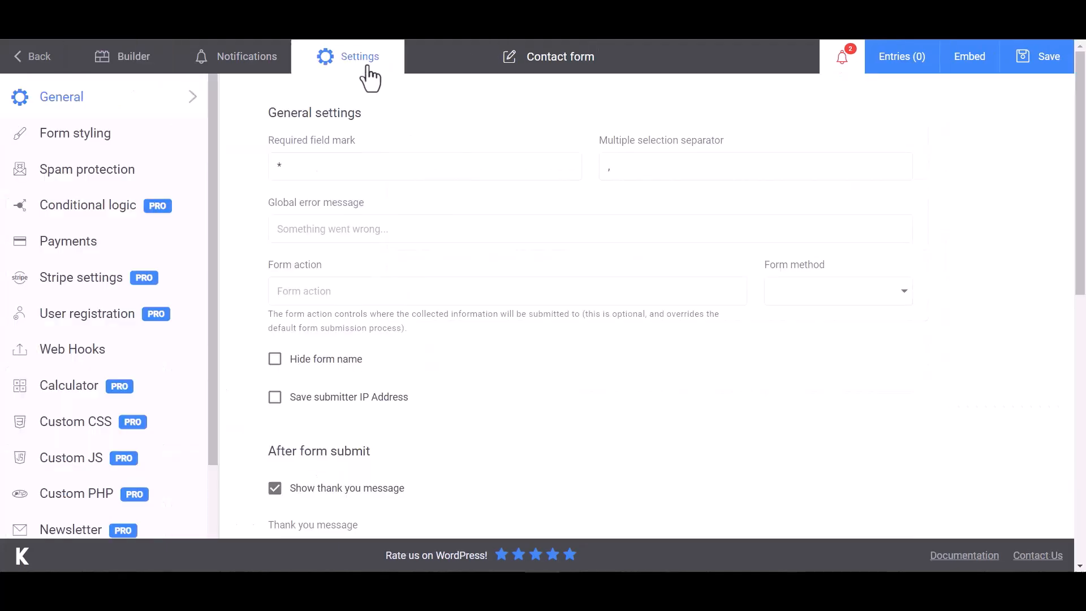
{"action": "left_click", "coordinate": [47, 356]}
{"action": "left_click", "coordinate": [342, 168]}
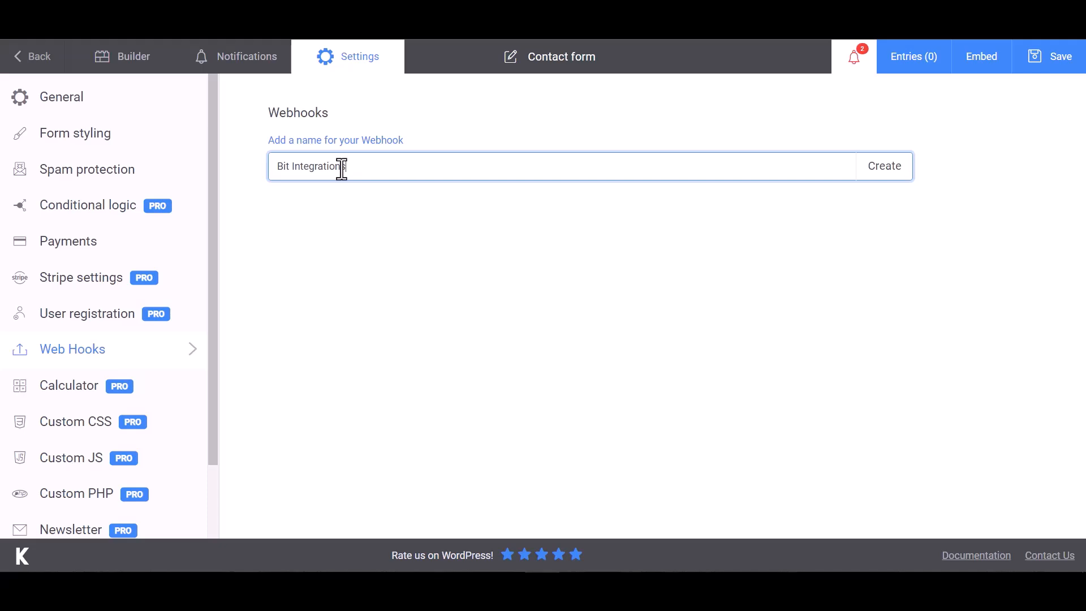
Step: Create the webhook with the copied Bit Integrations URL as its Payload URL
{"action": "left_click", "coordinate": [886, 174]}
{"action": "left_click", "coordinate": [342, 220]}
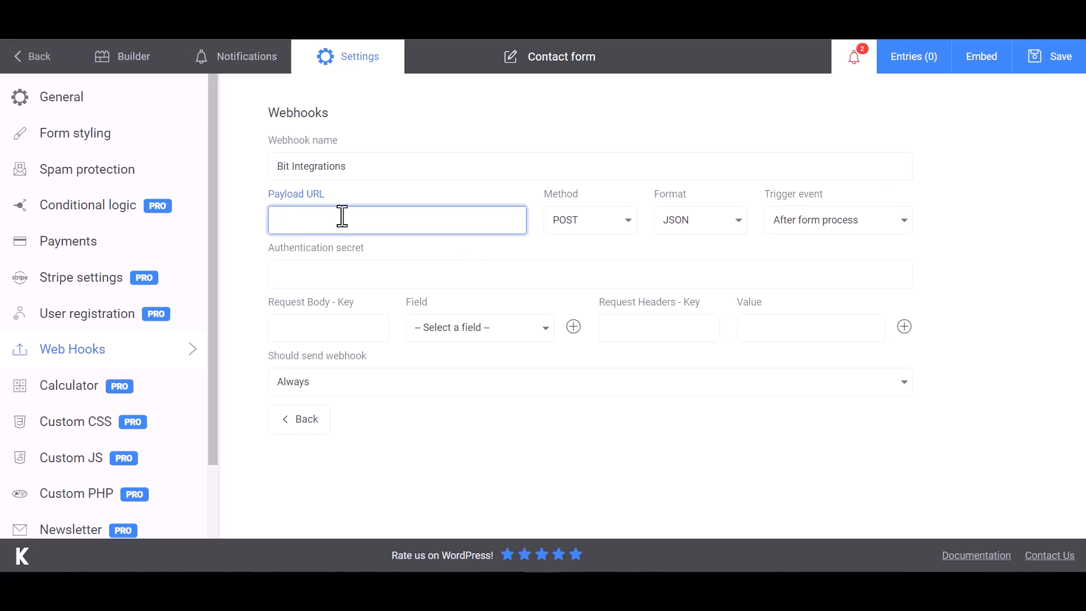
{"action": "key", "text": "ctrl+v"}
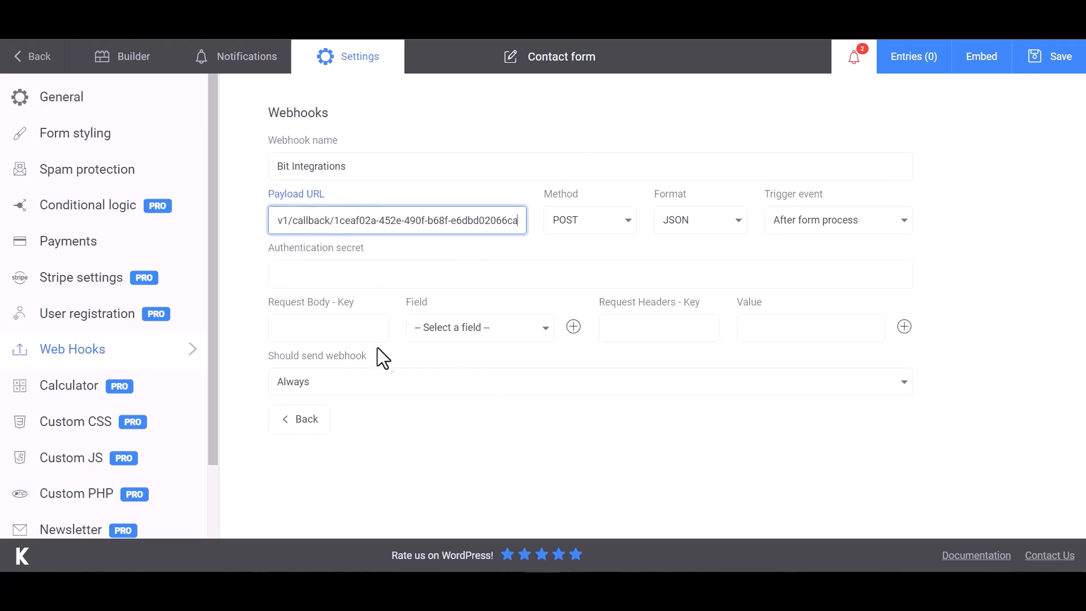
Step: Add request body keys Name, Email and Phone mapped to First Name, Email and Phone fields
{"action": "left_click", "coordinate": [340, 328]}
{"action": "left_click", "coordinate": [453, 337]}
{"action": "left_click", "coordinate": [455, 353]}
{"action": "left_click", "coordinate": [356, 328]}
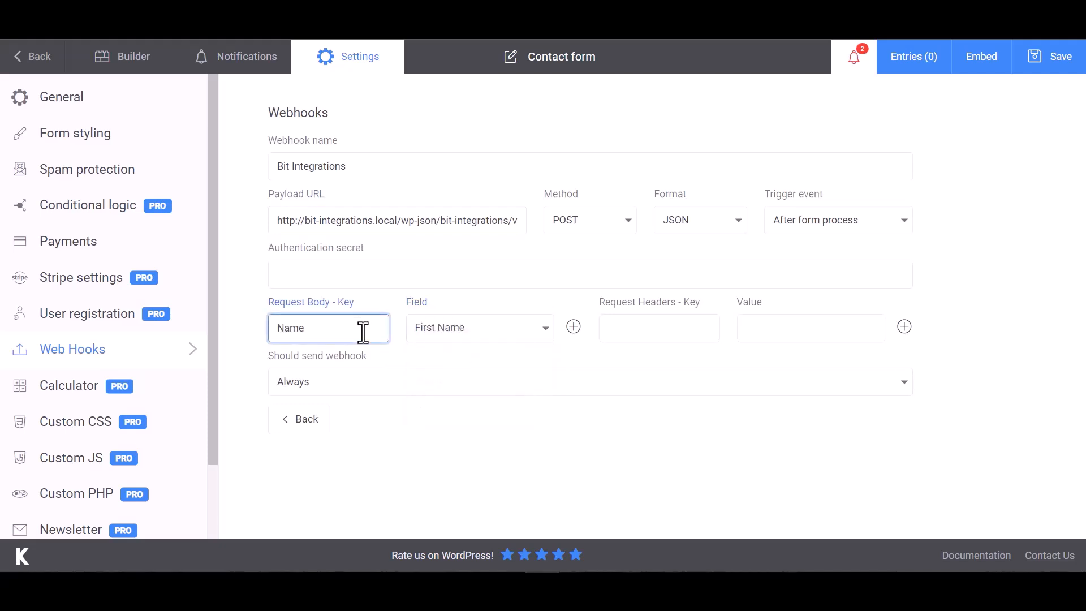
{"action": "left_click", "coordinate": [573, 327]}
{"action": "left_click", "coordinate": [478, 371]}
{"action": "left_click", "coordinate": [405, 402]}
{"action": "left_click", "coordinate": [365, 368]}
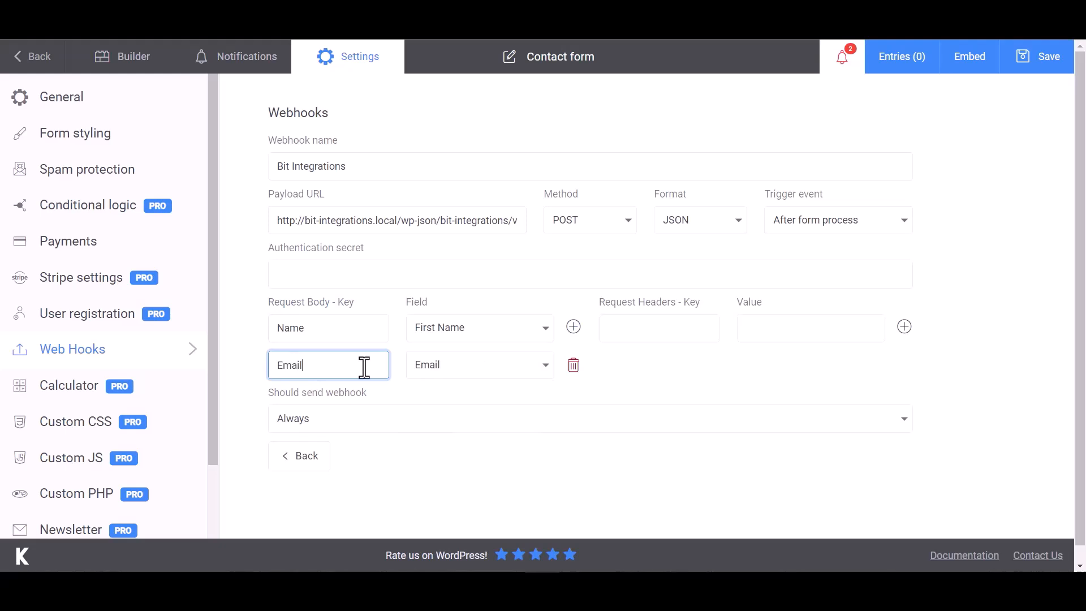
{"action": "left_click", "coordinate": [573, 327]}
{"action": "left_click", "coordinate": [544, 401]}
{"action": "left_click", "coordinate": [441, 478]}
{"action": "left_click", "coordinate": [342, 415]}
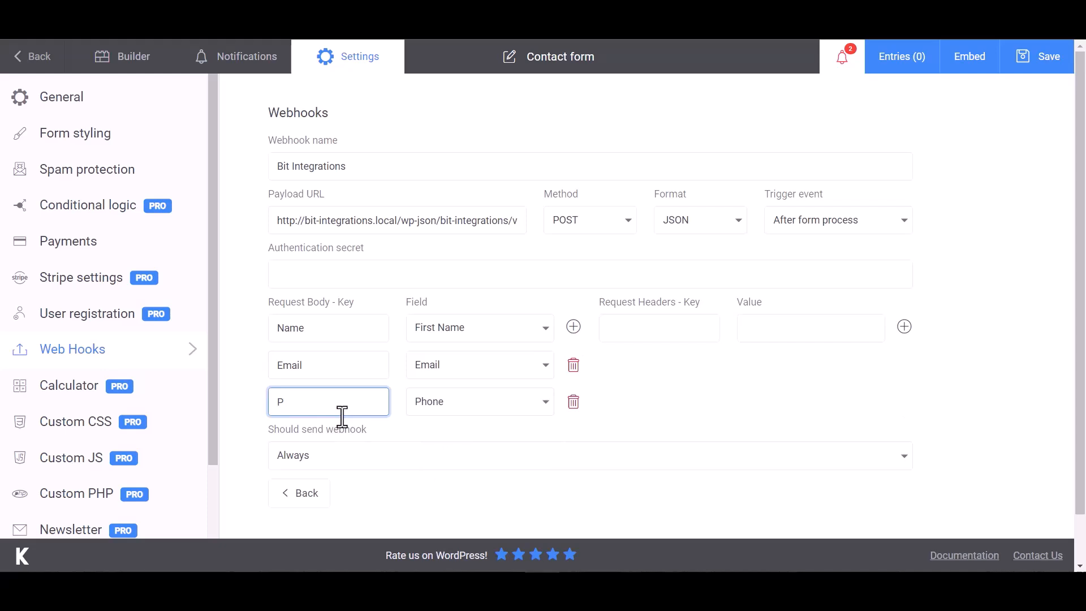
{"action": "left_click", "coordinate": [706, 369]}
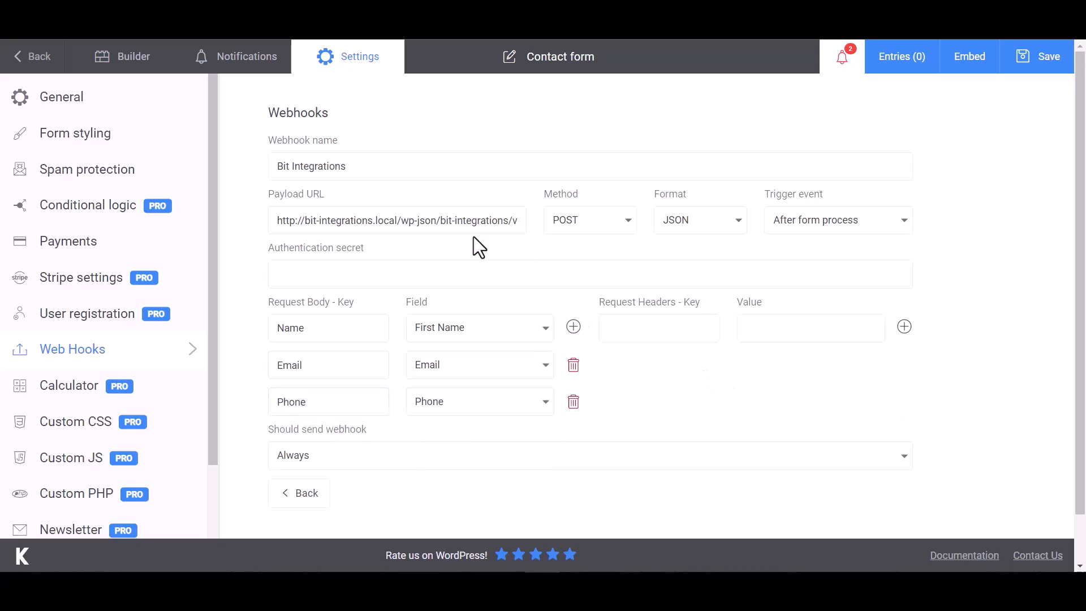
Step: Save the form and send a test request through the Bit Integrations webhook
{"action": "scroll", "coordinate": [679, 377], "scroll_direction": "down", "scroll_amount": 1}
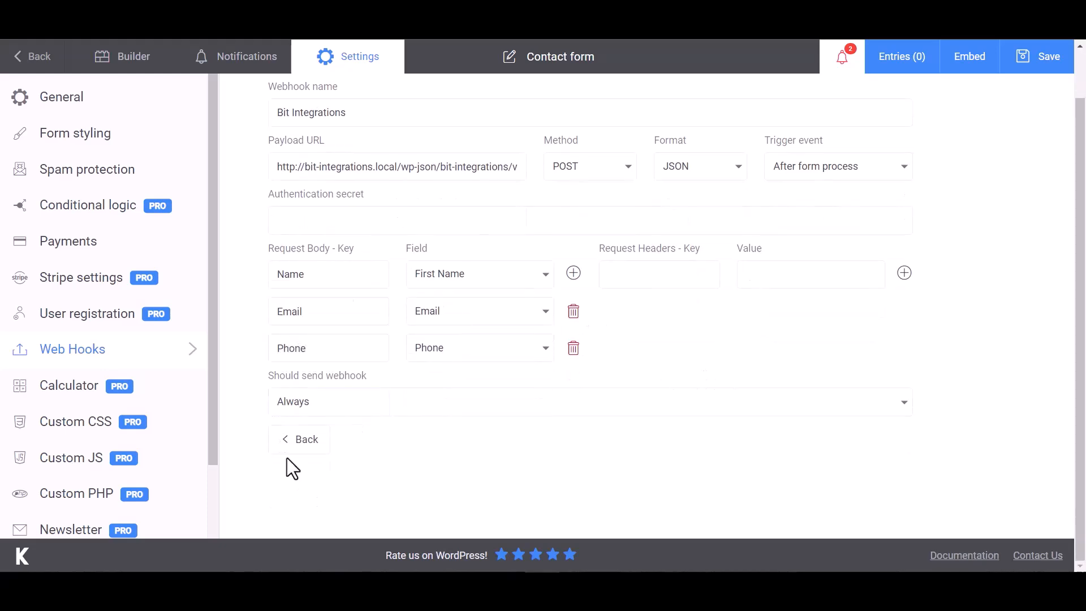
{"action": "left_click", "coordinate": [1044, 64]}
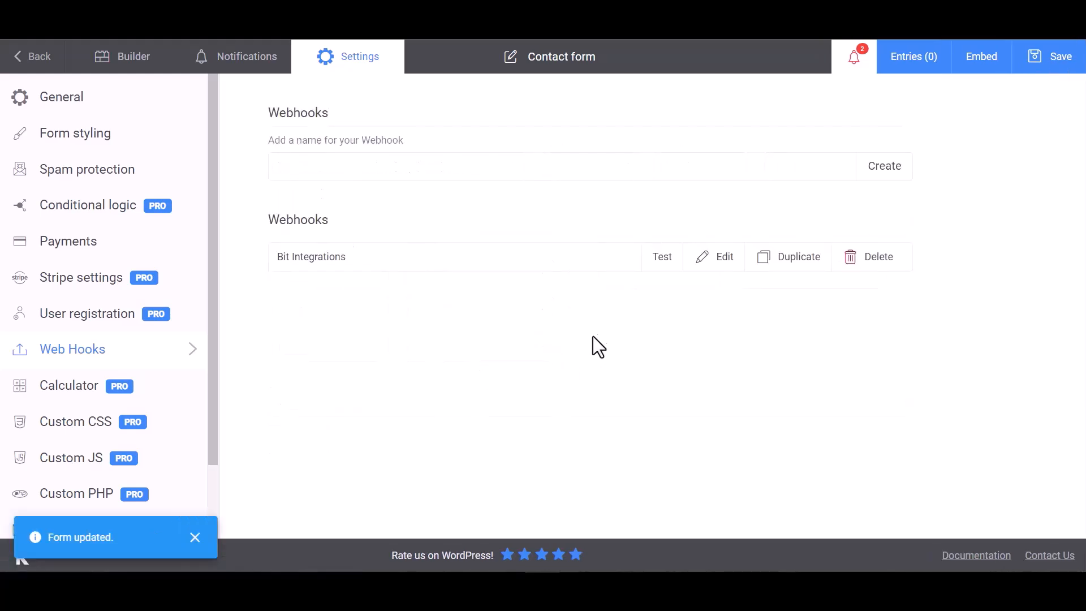
{"action": "left_click", "coordinate": [660, 259]}
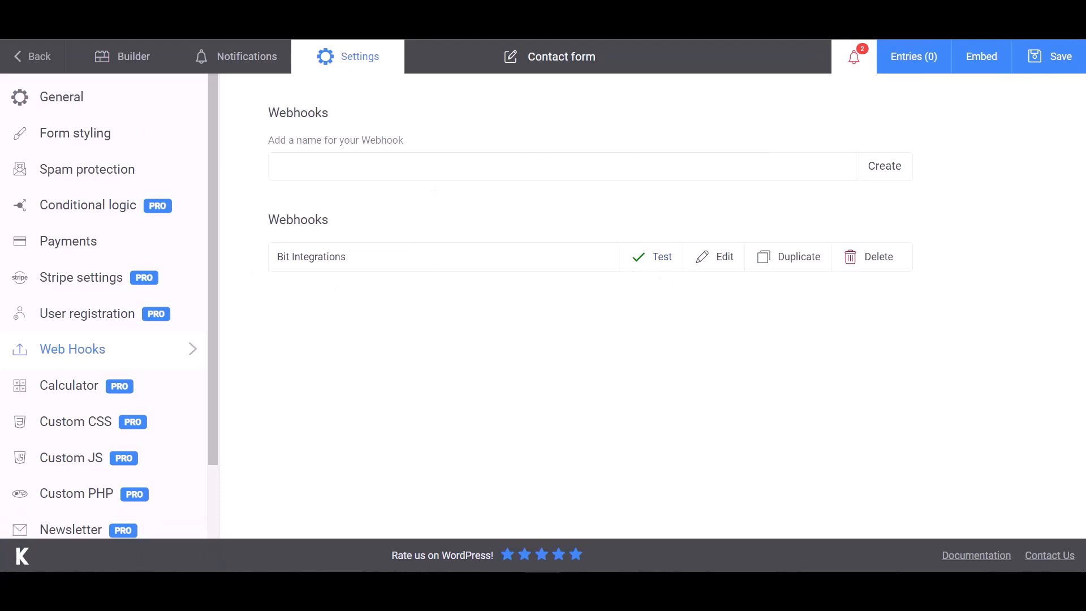
{"action": "left_click", "coordinate": [68, 20]}
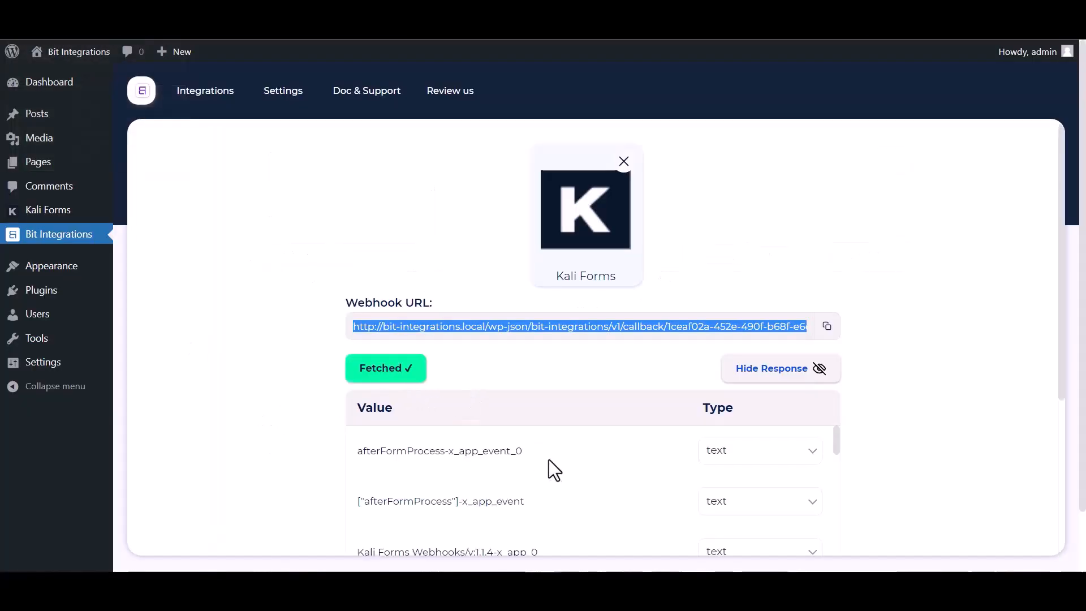
Step: Review the fetched form values, choose UncannyAutomator as the action, and start a new Automator recipe
{"action": "scroll", "coordinate": [550, 467], "scroll_direction": "down", "scroll_amount": 10}
{"action": "scroll", "coordinate": [475, 510], "scroll_direction": "down", "scroll_amount": 5}
{"action": "scroll", "coordinate": [281, 499], "scroll_direction": "down", "scroll_amount": 4}
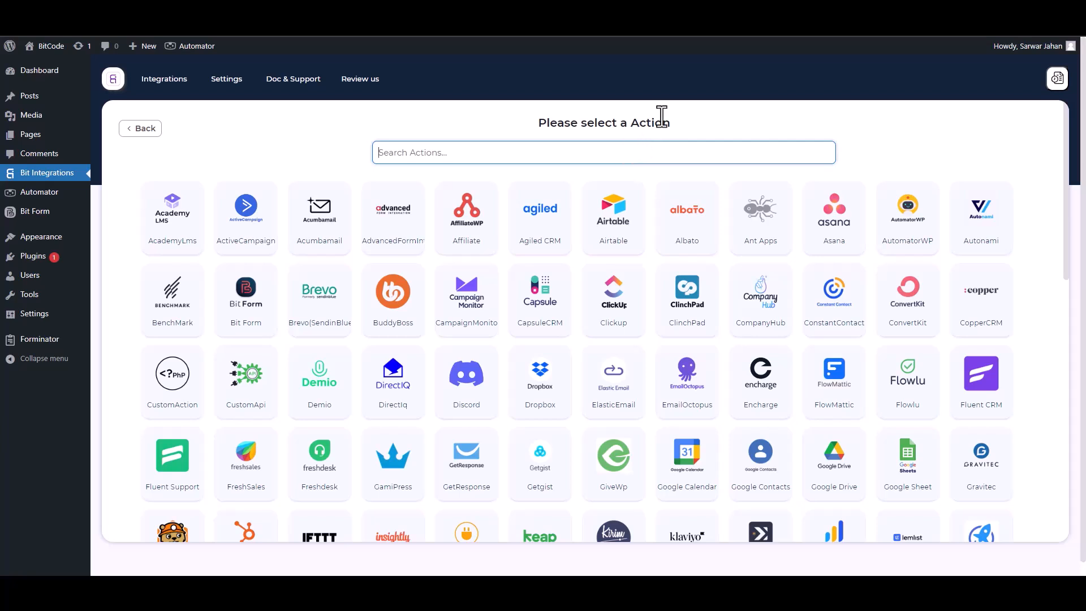
{"action": "type", "text": "un"}
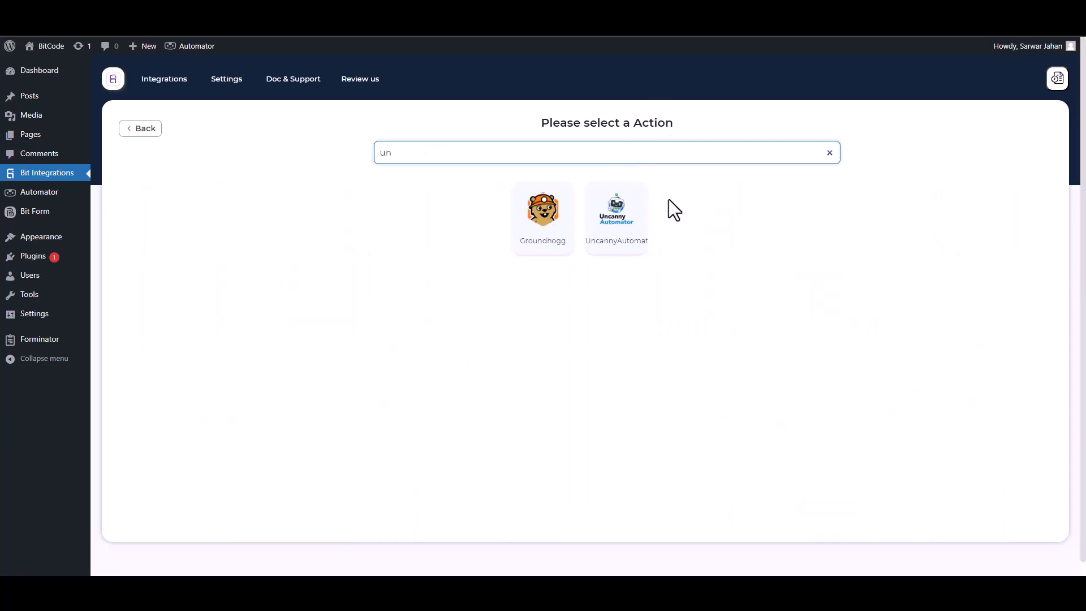
{"action": "left_click", "coordinate": [633, 233]}
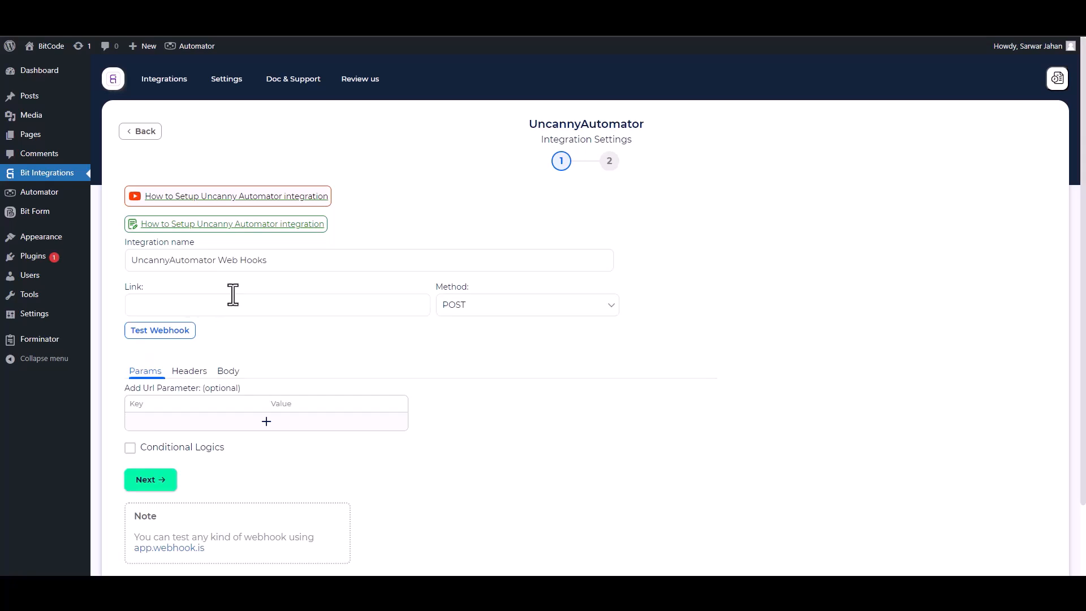
{"action": "left_click", "coordinate": [192, 46]}
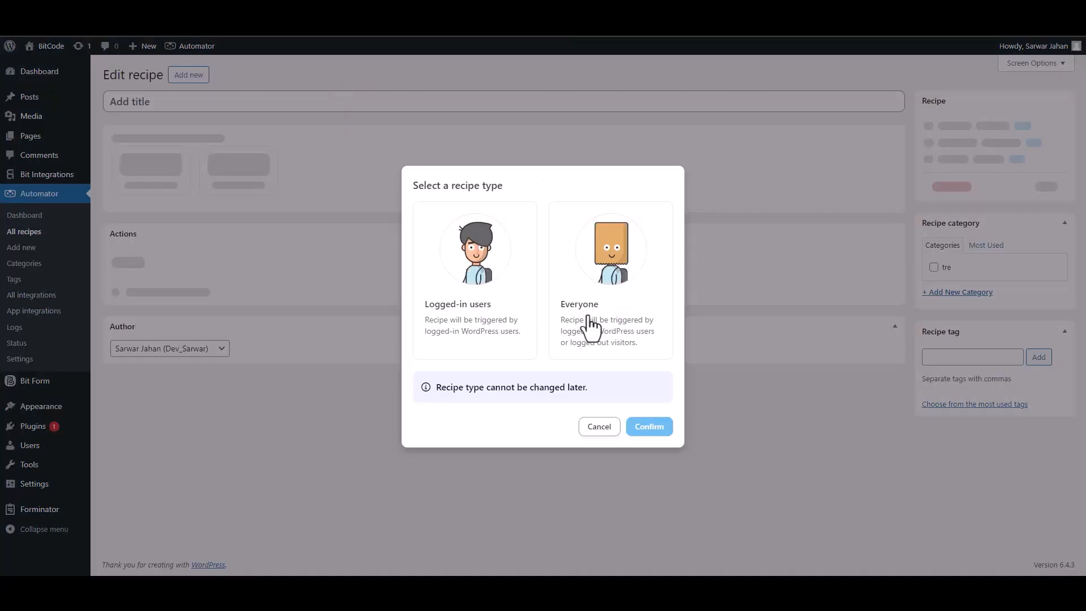
Step: Make an Everyone recipe with a Receive data from a webhook trigger, copy its URL, and await samples
{"action": "left_click", "coordinate": [608, 338]}
{"action": "left_click", "coordinate": [644, 427]}
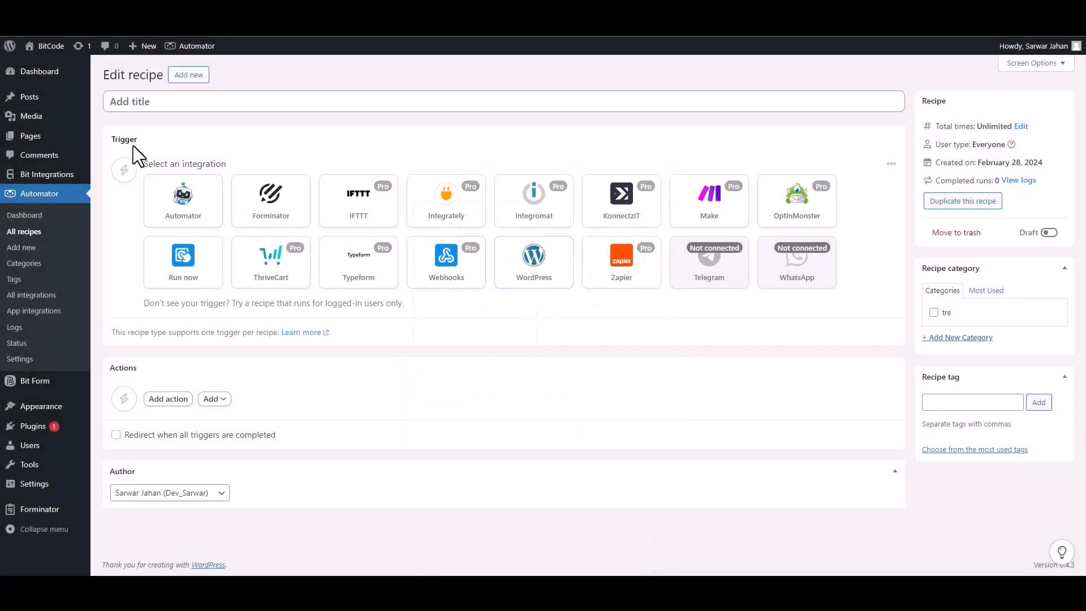
{"action": "left_click", "coordinate": [444, 275]}
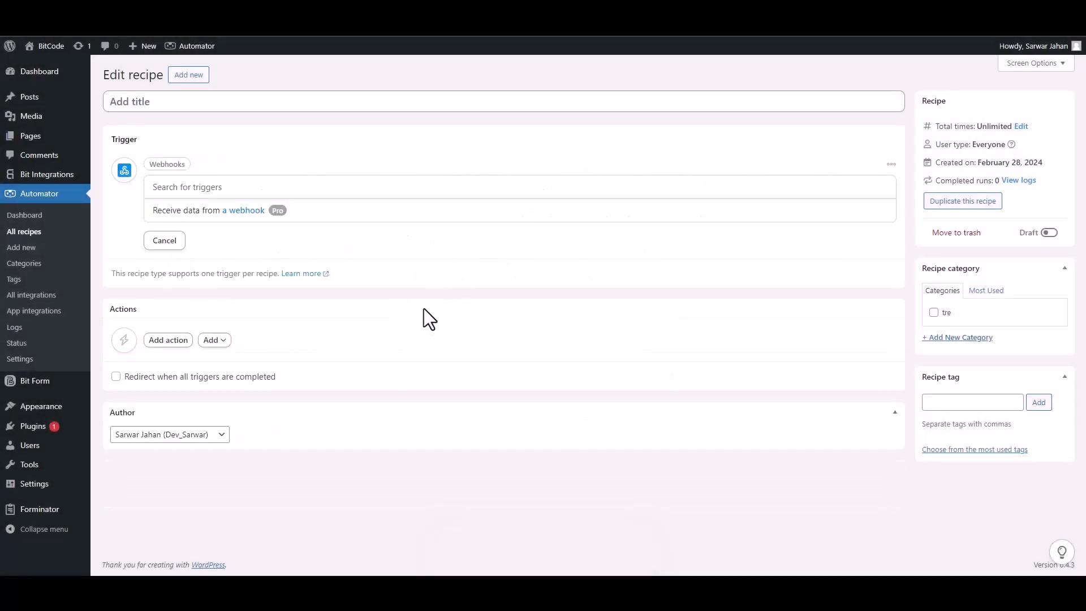
{"action": "left_click", "coordinate": [199, 215]}
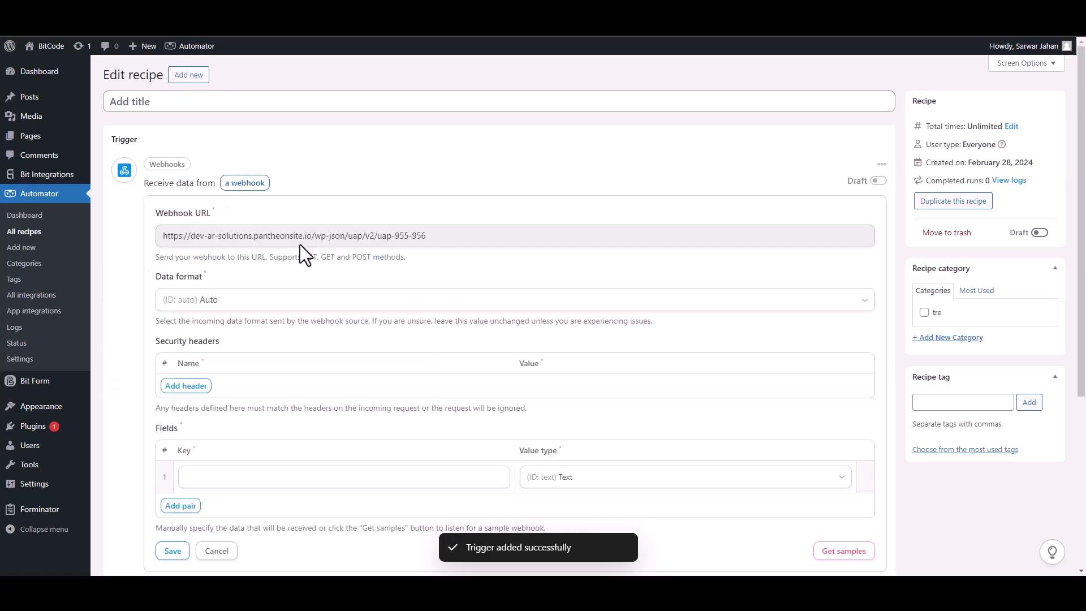
{"action": "double_click", "coordinate": [262, 235]}
{"action": "triple_click", "coordinate": [261, 235]}
{"action": "key", "text": "ctrl+c"}
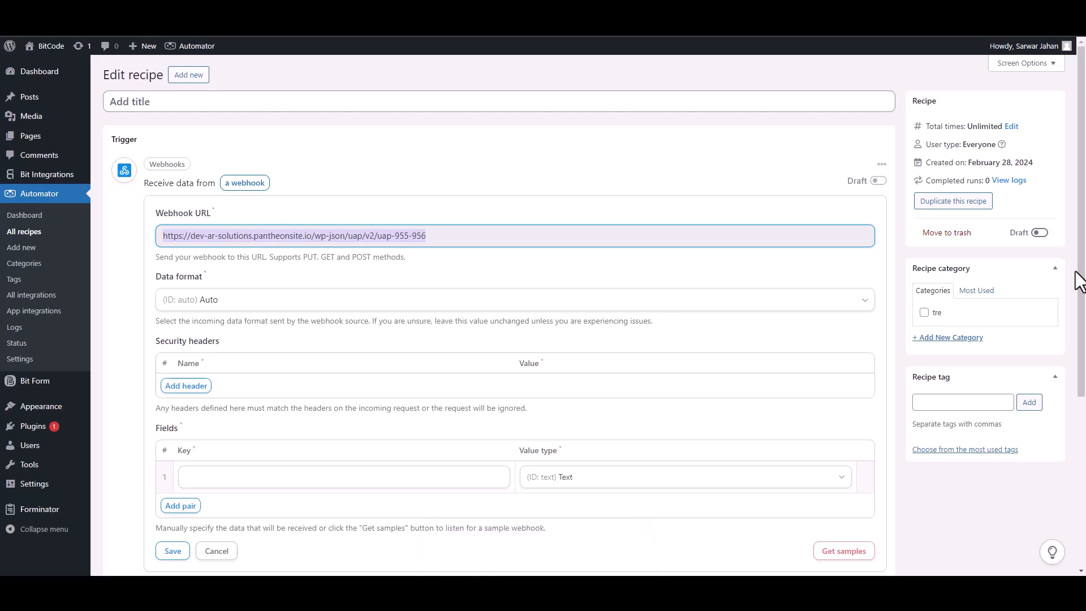
{"action": "scroll", "coordinate": [1074, 277], "scroll_direction": "down", "scroll_amount": 1}
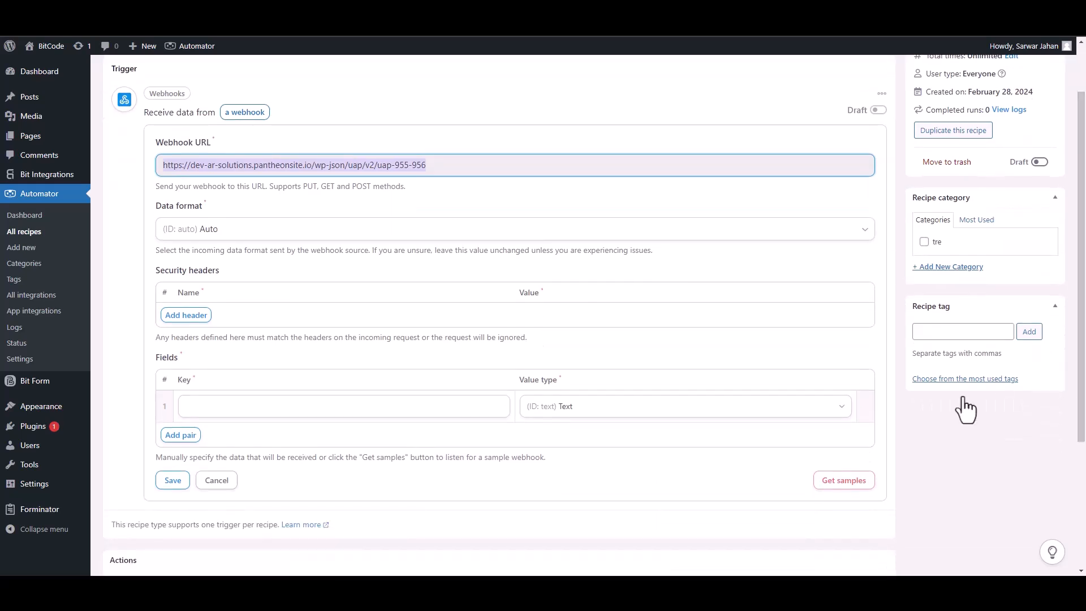
{"action": "left_click", "coordinate": [859, 489]}
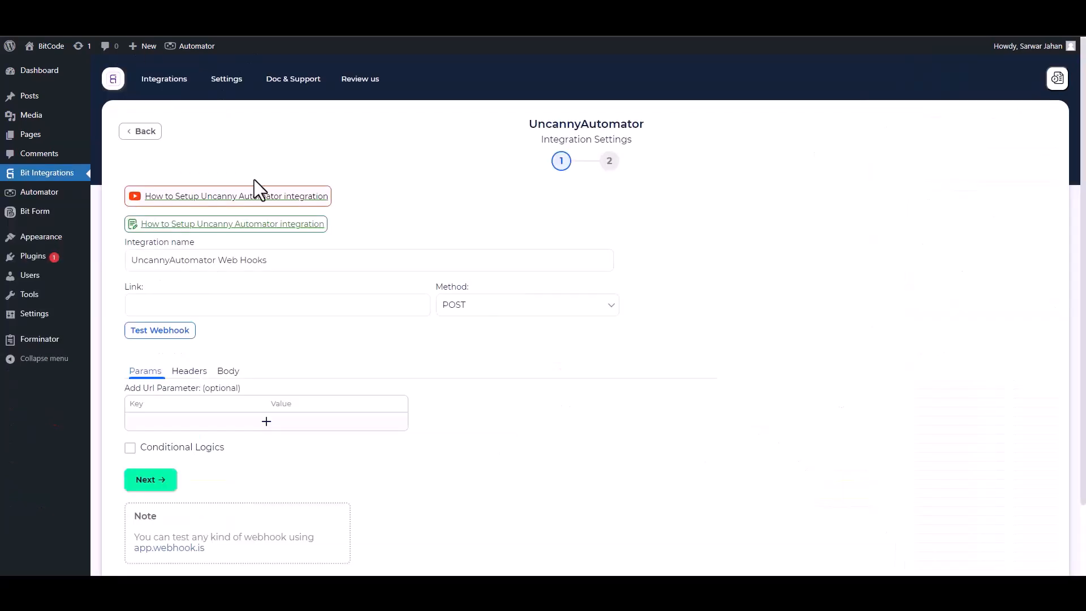
Step: Paste the Automator webhook URL into the UncannyAutomator integration's Link field
{"action": "left_click", "coordinate": [232, 305]}
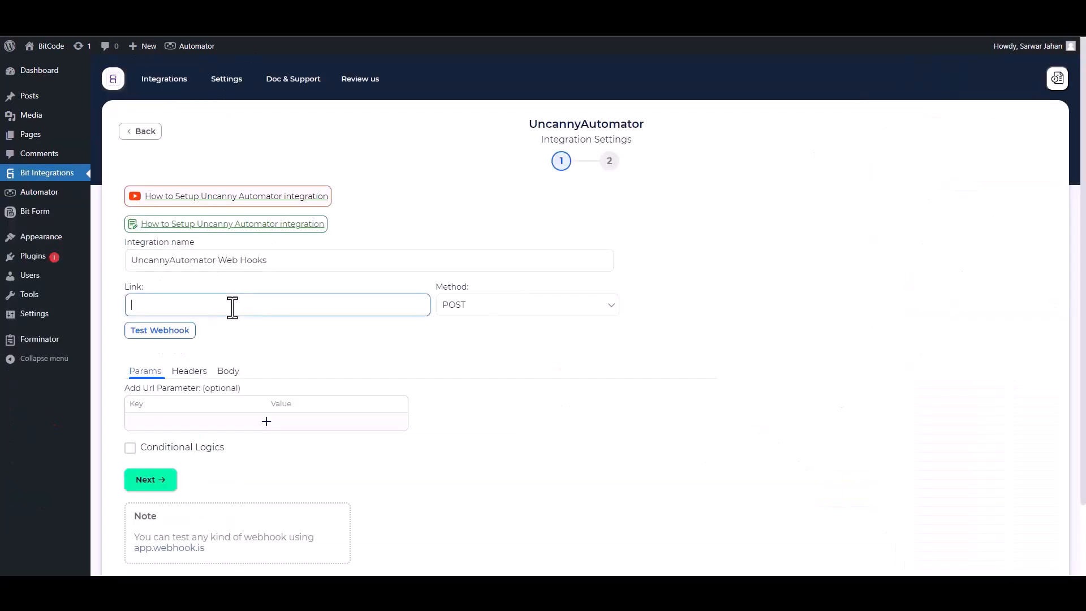
{"action": "key", "text": "ctrl+v"}
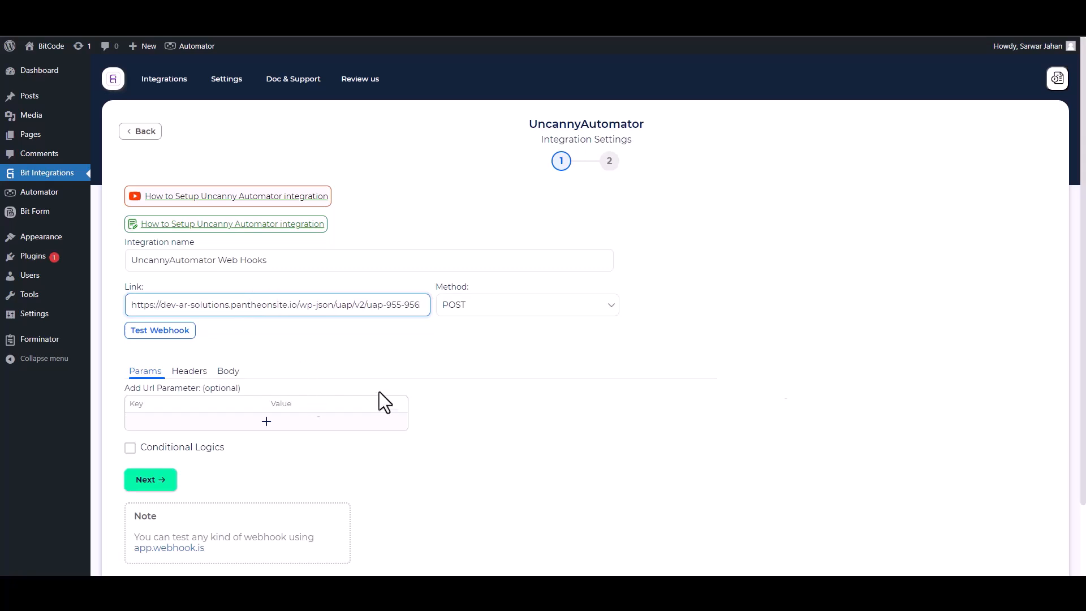
{"action": "scroll", "coordinate": [225, 308], "scroll_direction": "down", "scroll_amount": 1}
{"action": "left_click", "coordinate": [228, 300]}
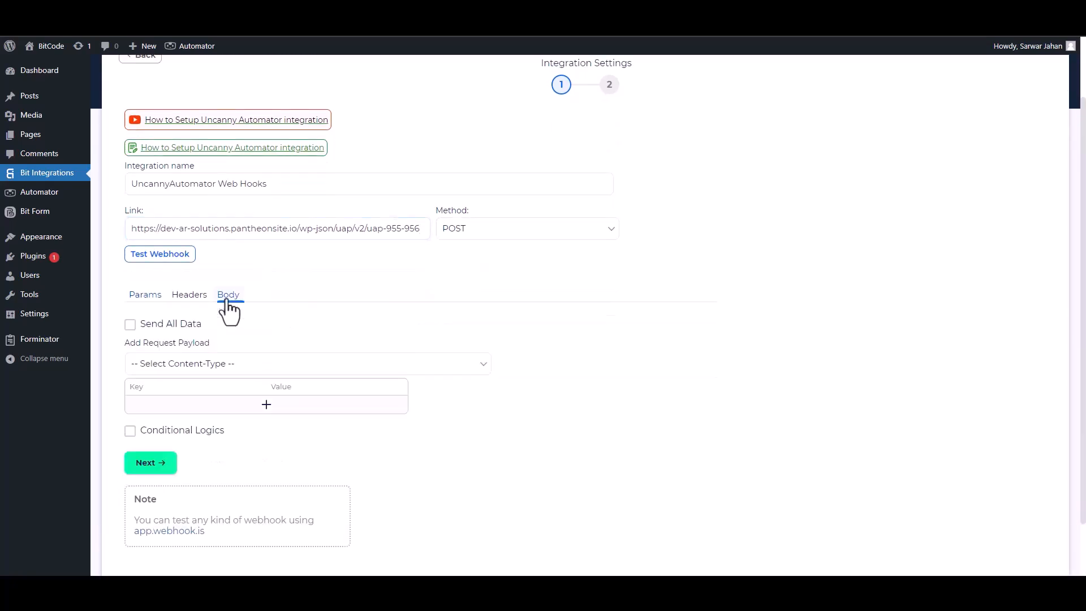
Step: Send all form data in the request body as application/json
{"action": "left_click", "coordinate": [142, 331]}
{"action": "left_click", "coordinate": [190, 365]}
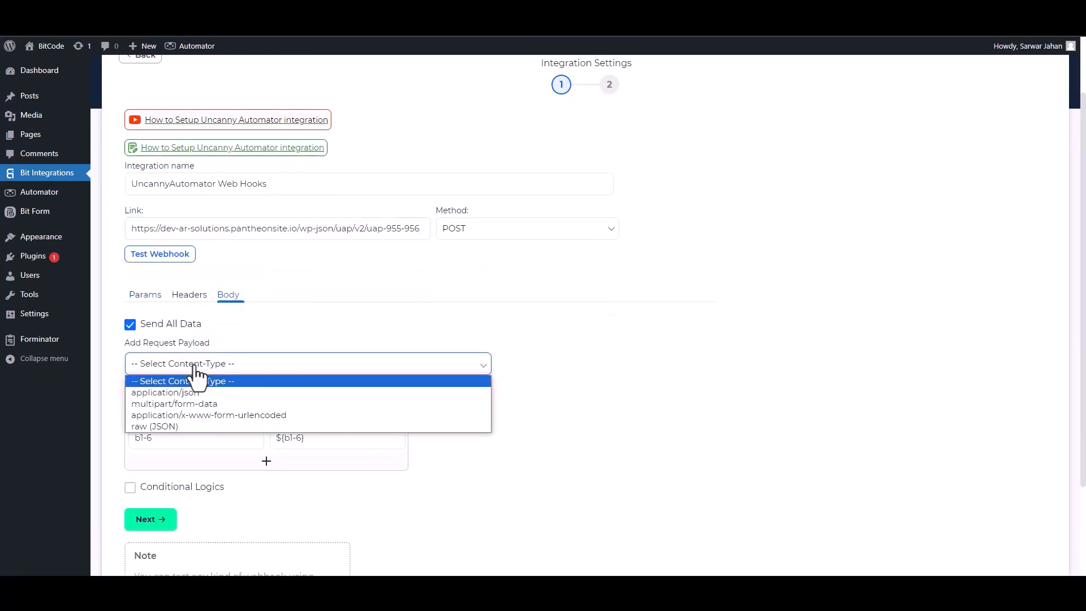
{"action": "left_click", "coordinate": [189, 392]}
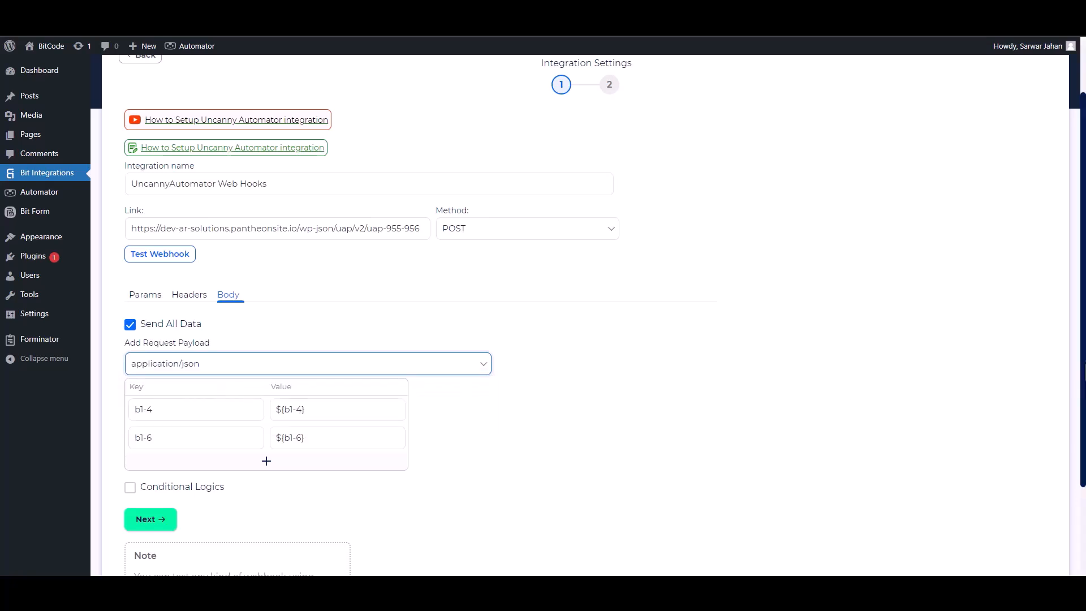
{"action": "scroll", "coordinate": [959, 397], "scroll_direction": "down", "scroll_amount": 1}
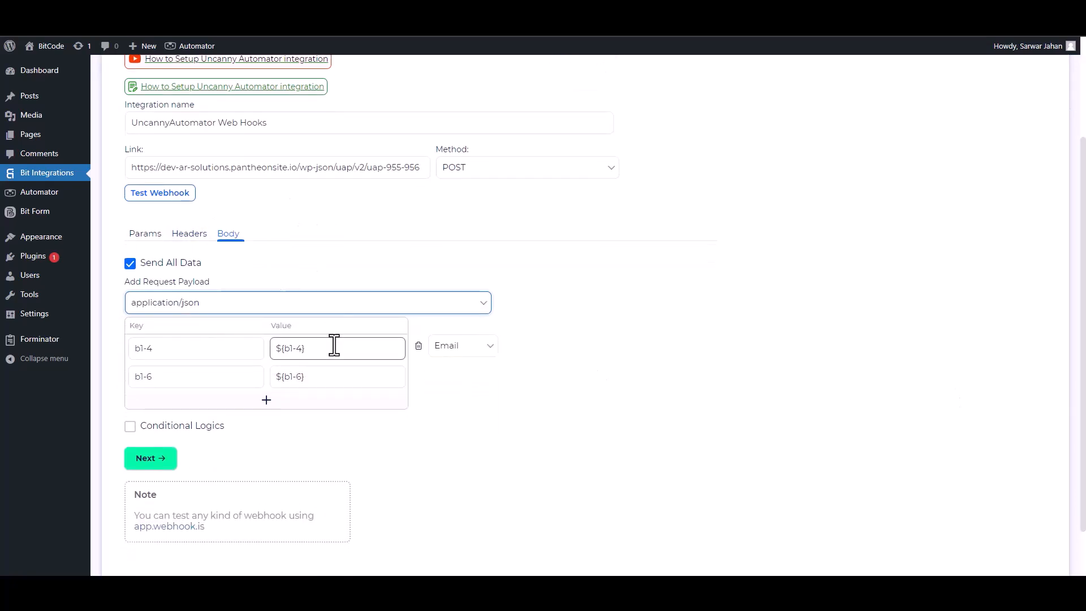
Step: Rename the body keys to Email and Phone, leave conditional logic off, and test the webhook successfully
{"action": "double_click", "coordinate": [185, 348]}
{"action": "type", "text": "Email"}
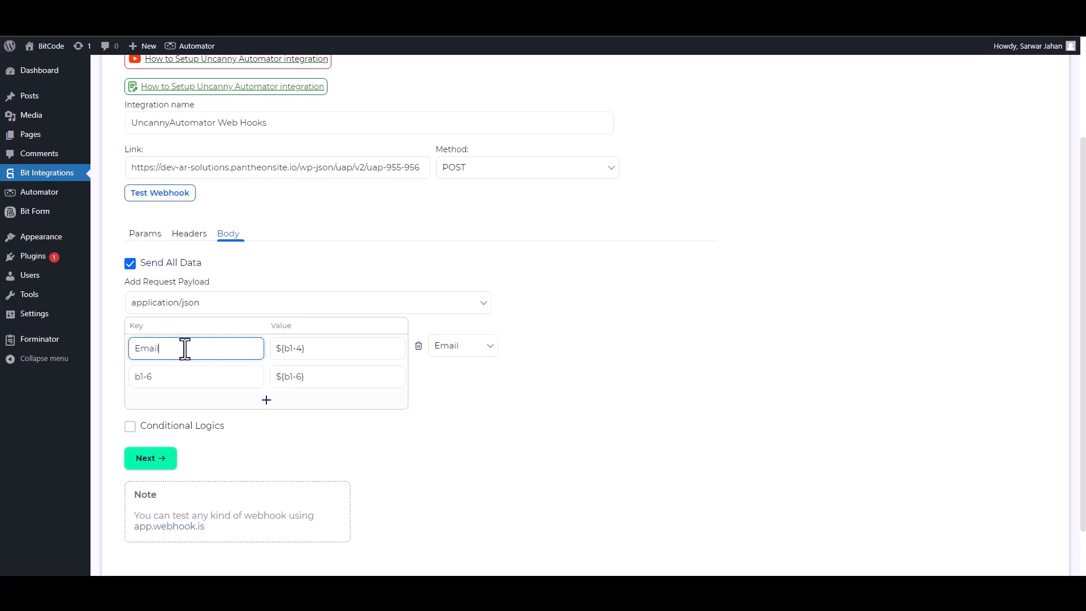
{"action": "double_click", "coordinate": [170, 376]}
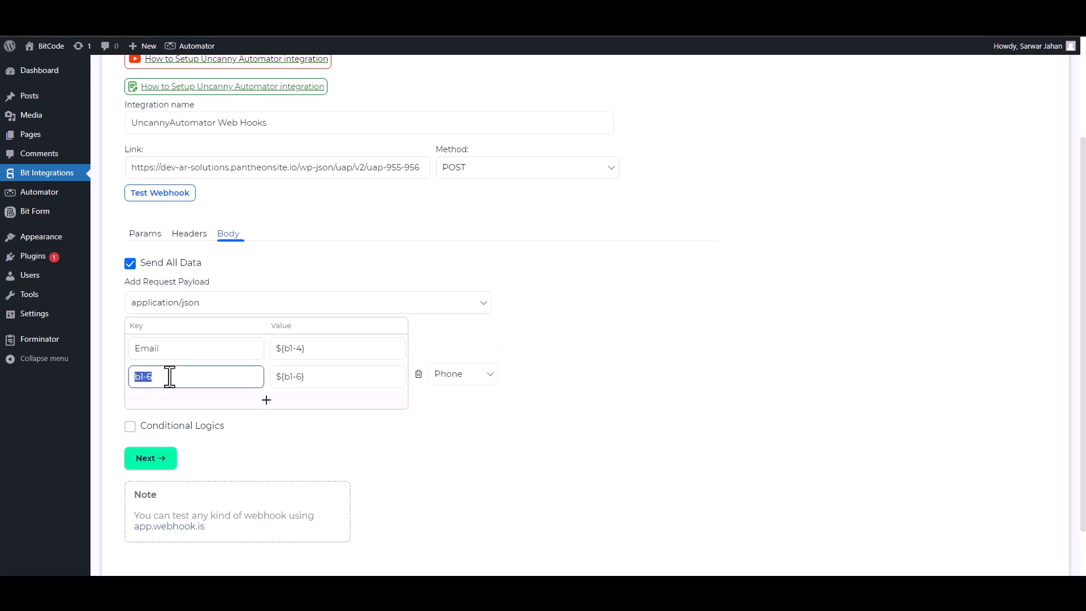
{"action": "left_click", "coordinate": [130, 426]}
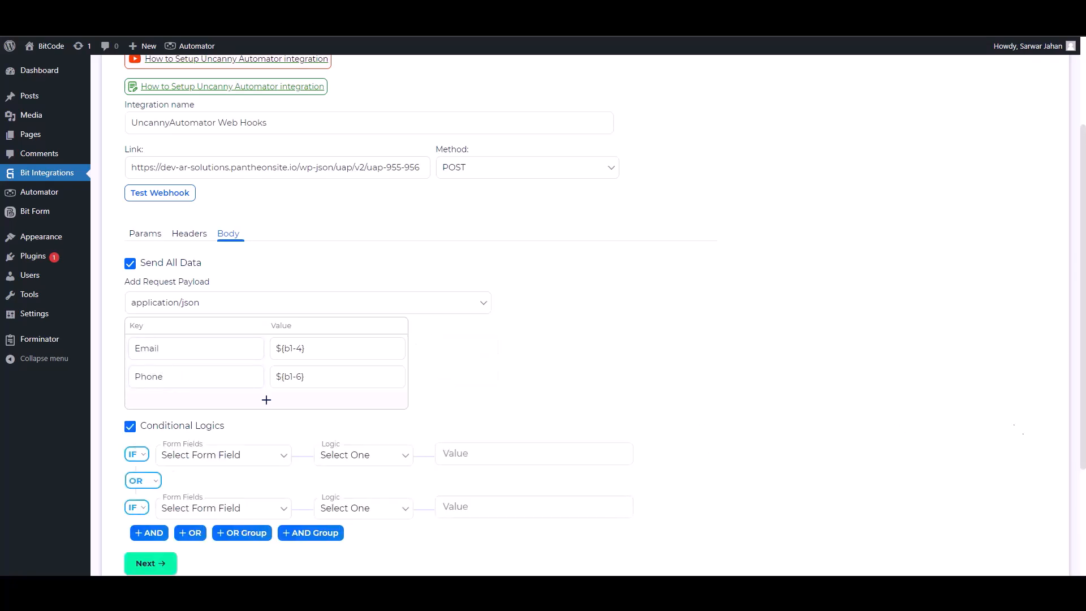
{"action": "scroll", "coordinate": [226, 443], "scroll_direction": "down", "scroll_amount": 1}
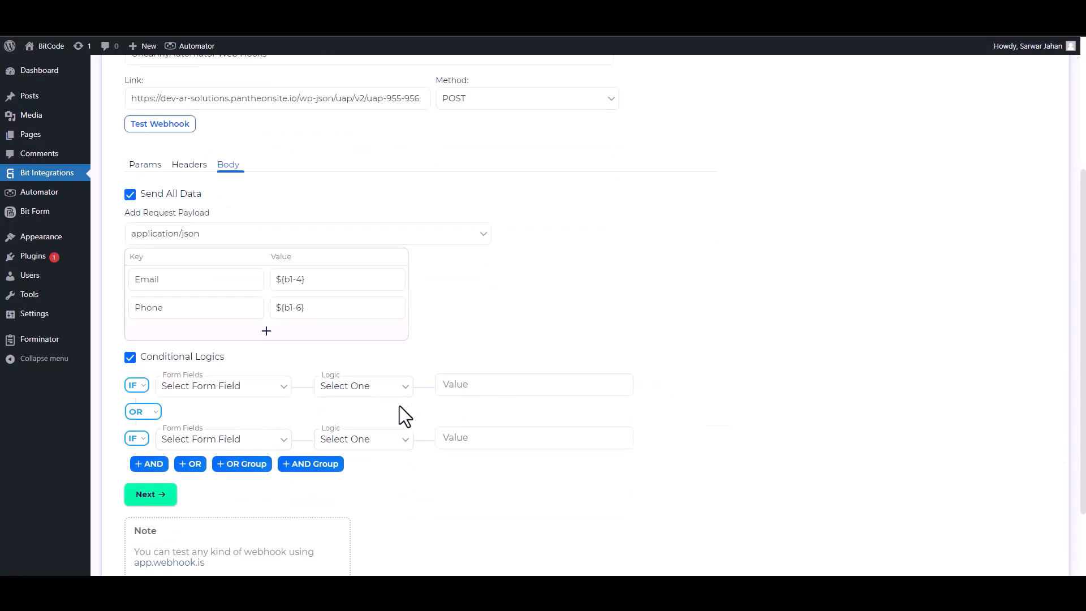
{"action": "left_click", "coordinate": [130, 357]}
{"action": "scroll", "coordinate": [1058, 368], "scroll_direction": "up", "scroll_amount": 2}
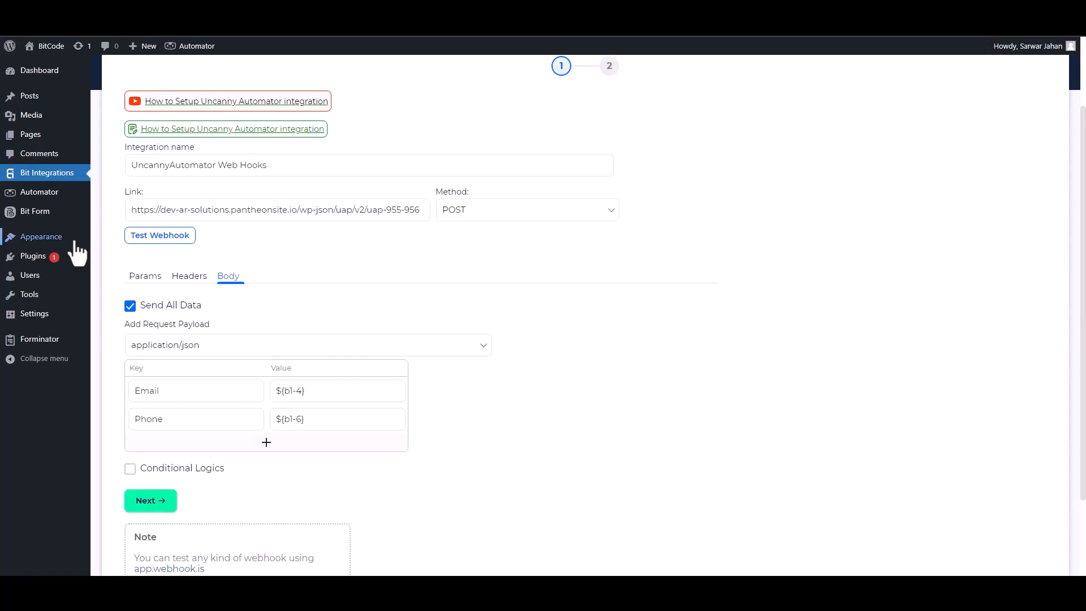
{"action": "left_click", "coordinate": [161, 236]}
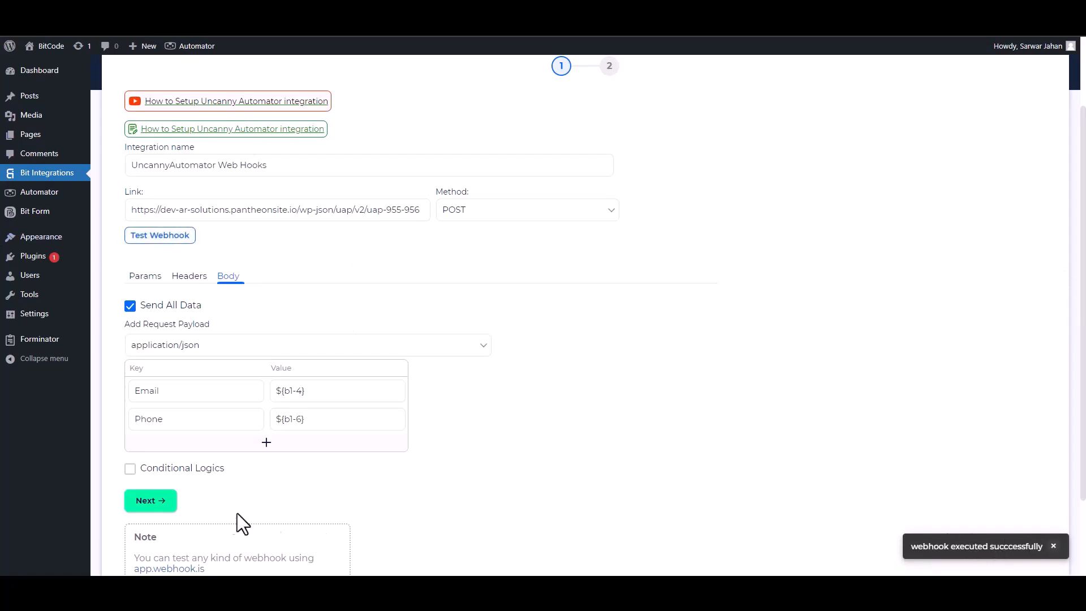
{"action": "left_click", "coordinate": [173, 509]}
Step: Save the integration, then adopt Email (email type) and Phone fields and save the webhook trigger
{"action": "left_click", "coordinate": [577, 228]}
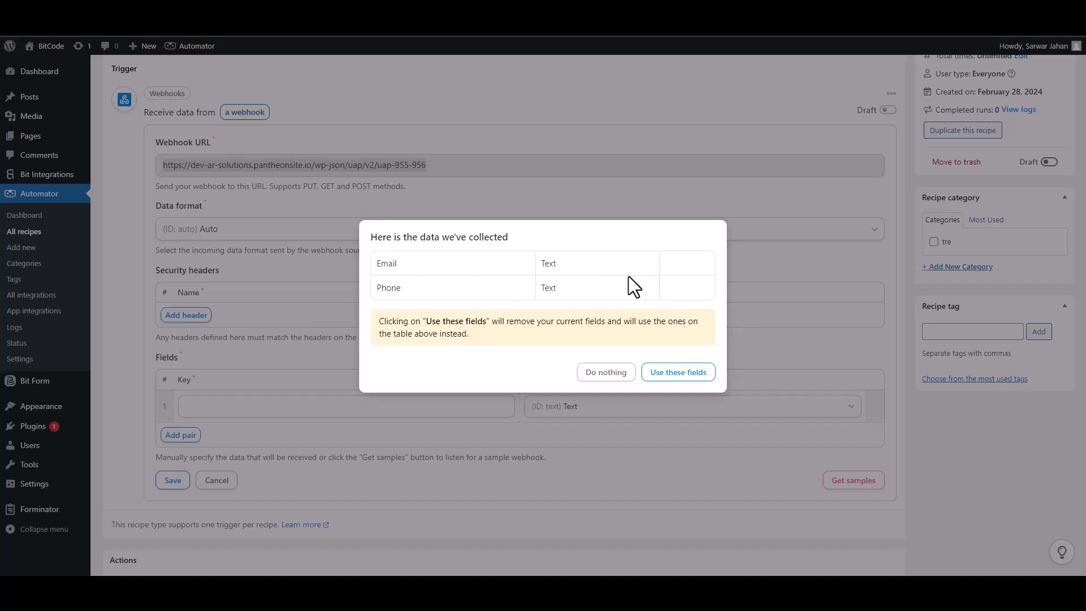
{"action": "left_click", "coordinate": [678, 373]}
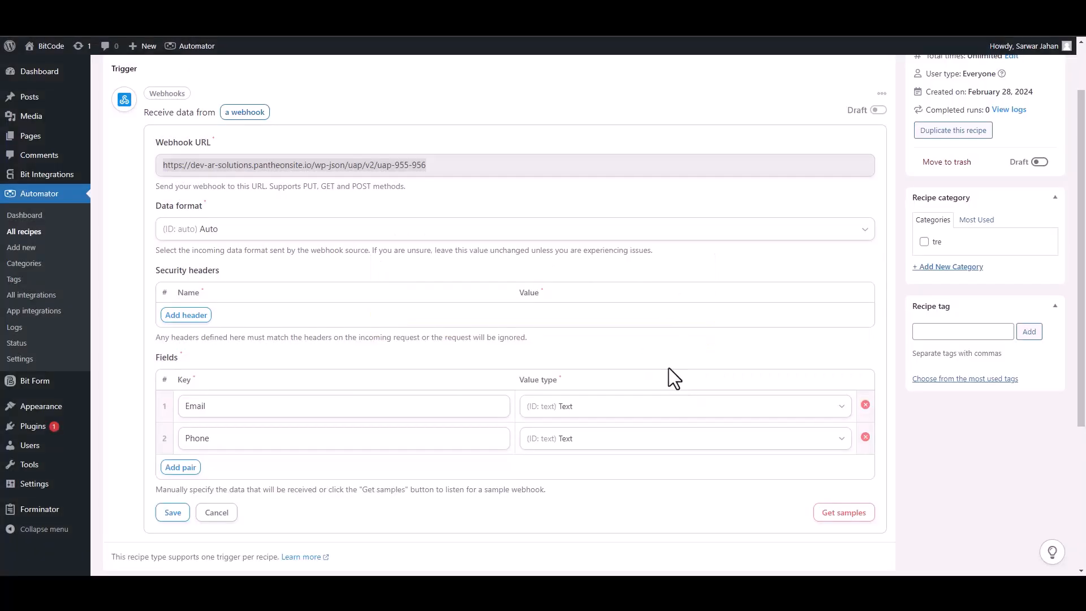
{"action": "left_click", "coordinate": [845, 410]}
{"action": "left_click", "coordinate": [585, 486]}
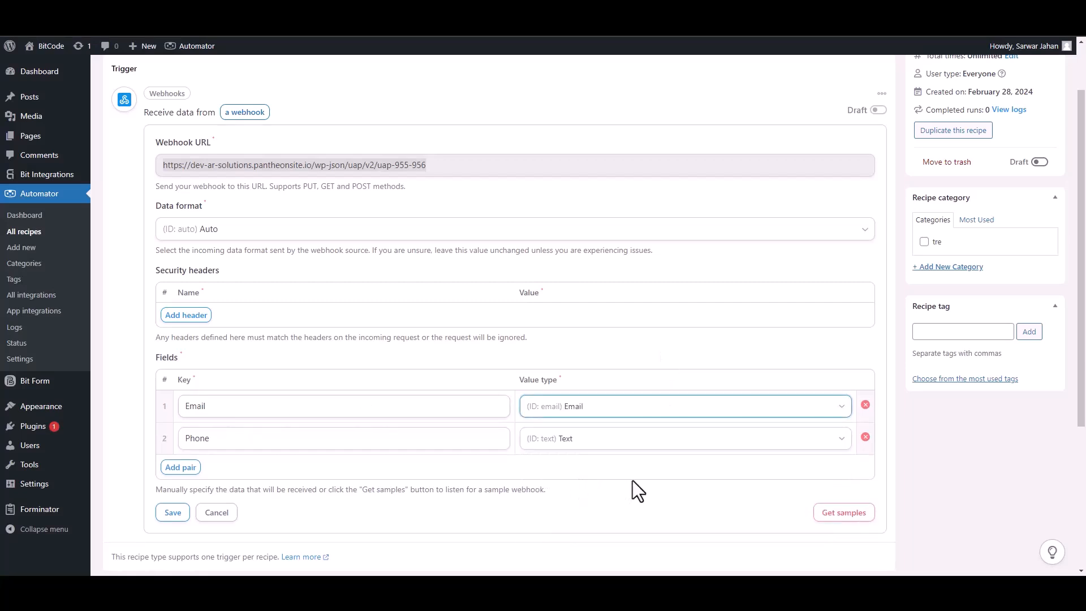
{"action": "left_click", "coordinate": [179, 512]}
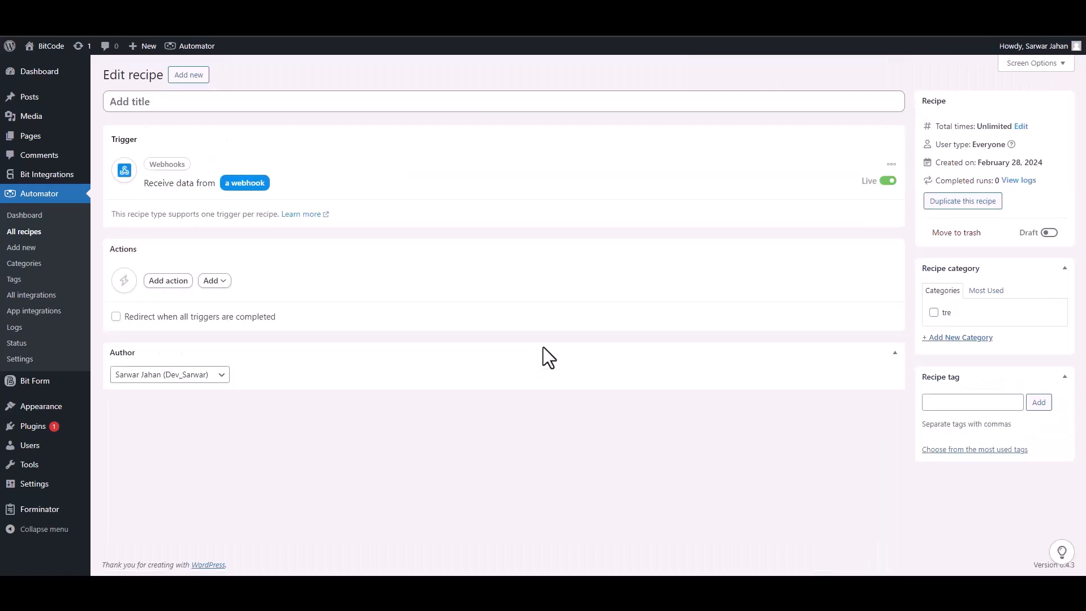
Step: Add a MailerLite 'Add a subscriber to a group' action to the recipe
{"action": "left_click", "coordinate": [168, 281]}
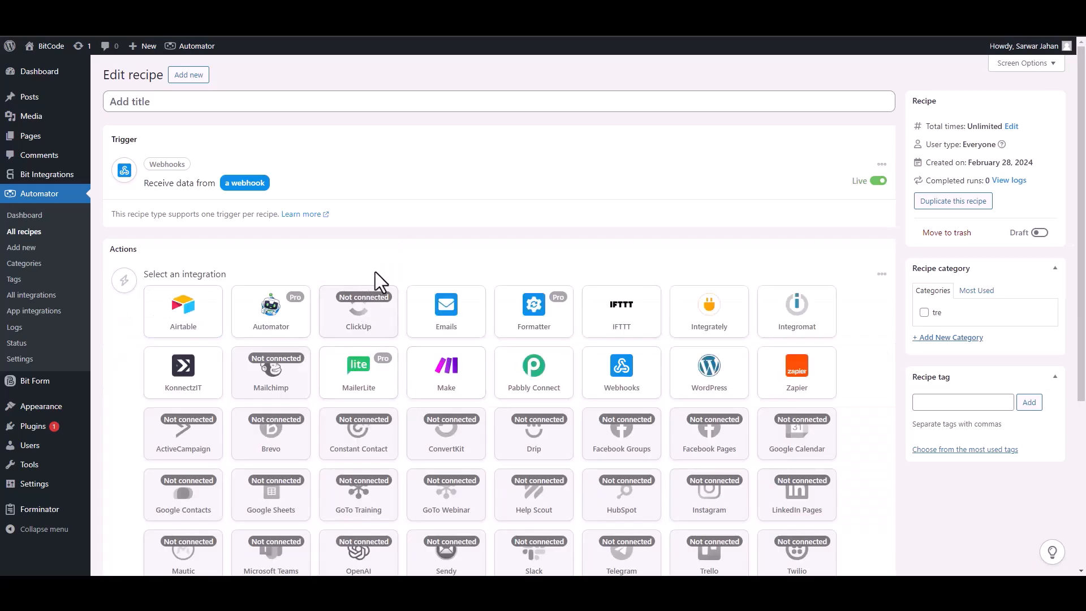
{"action": "left_click", "coordinate": [366, 389]}
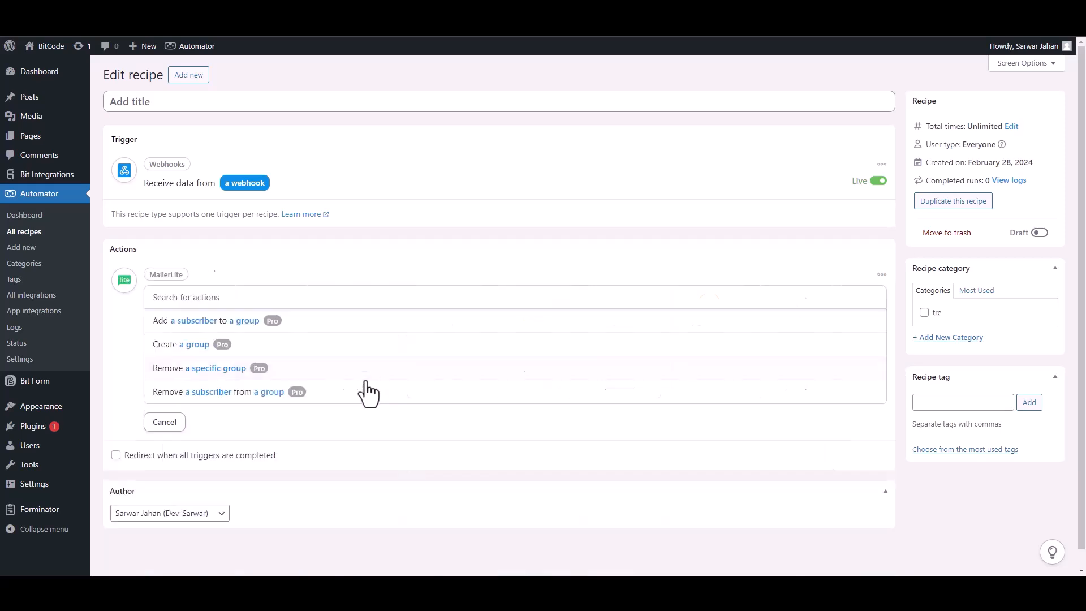
{"action": "left_click", "coordinate": [210, 328]}
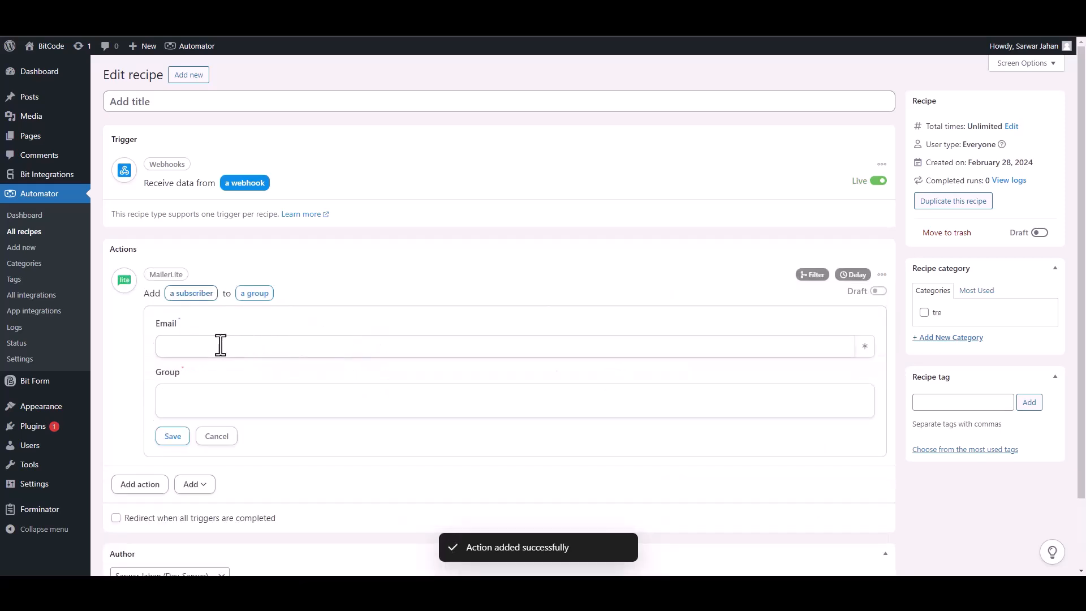
Step: Map Field #1 Email to the Bit Integrations Subscribers group, save the action, and set the recipe Live
{"action": "left_click", "coordinate": [865, 346]}
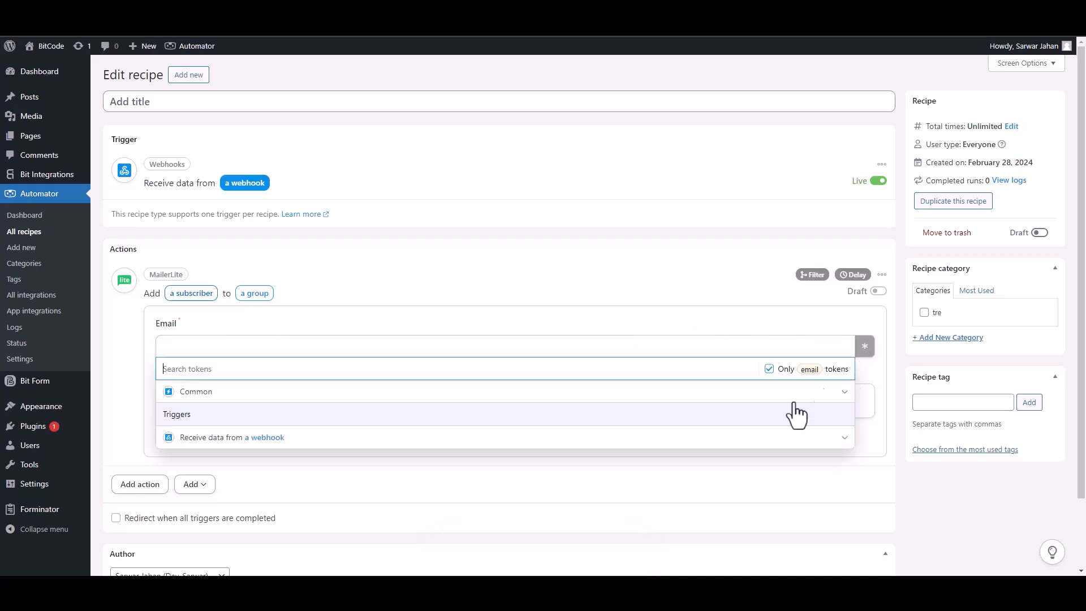
{"action": "left_click", "coordinate": [266, 438]}
{"action": "left_click", "coordinate": [240, 461]}
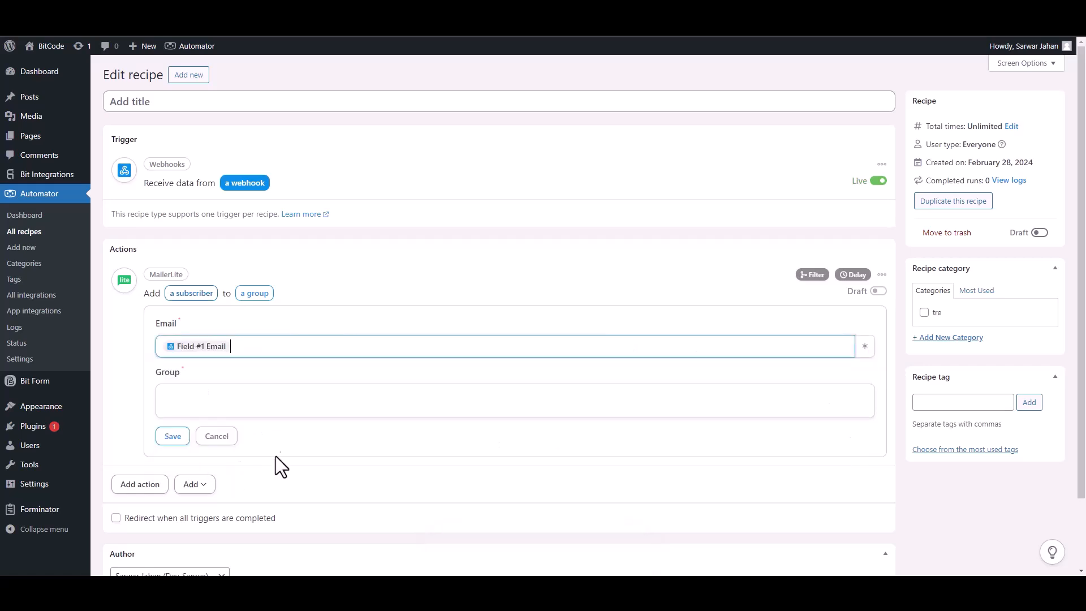
{"action": "left_click", "coordinate": [321, 402]}
{"action": "left_click", "coordinate": [211, 445]}
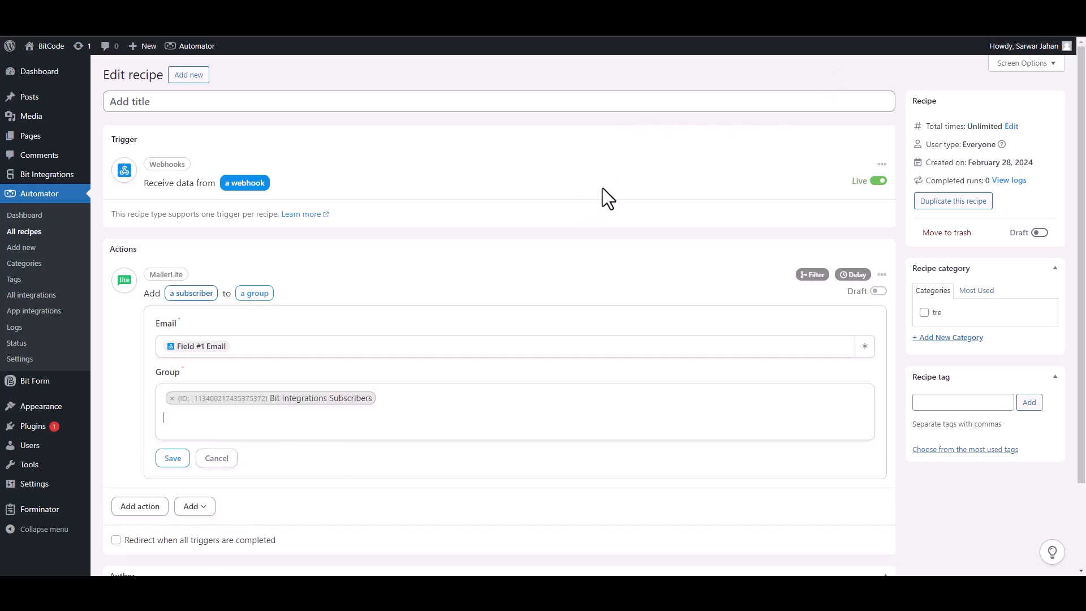
{"action": "left_click", "coordinate": [173, 458]}
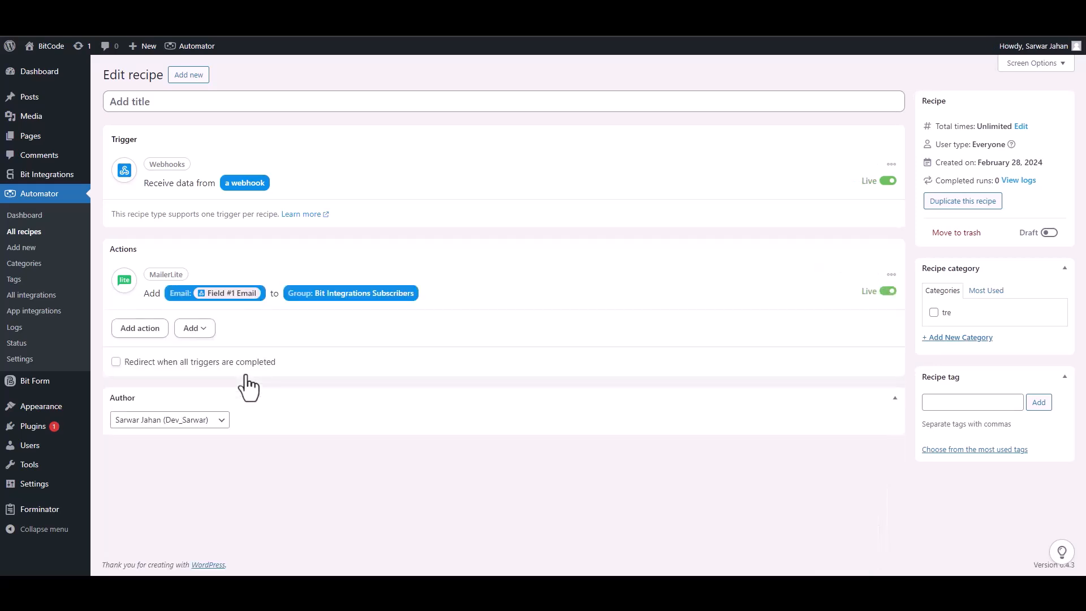
{"action": "left_click", "coordinate": [1048, 233]}
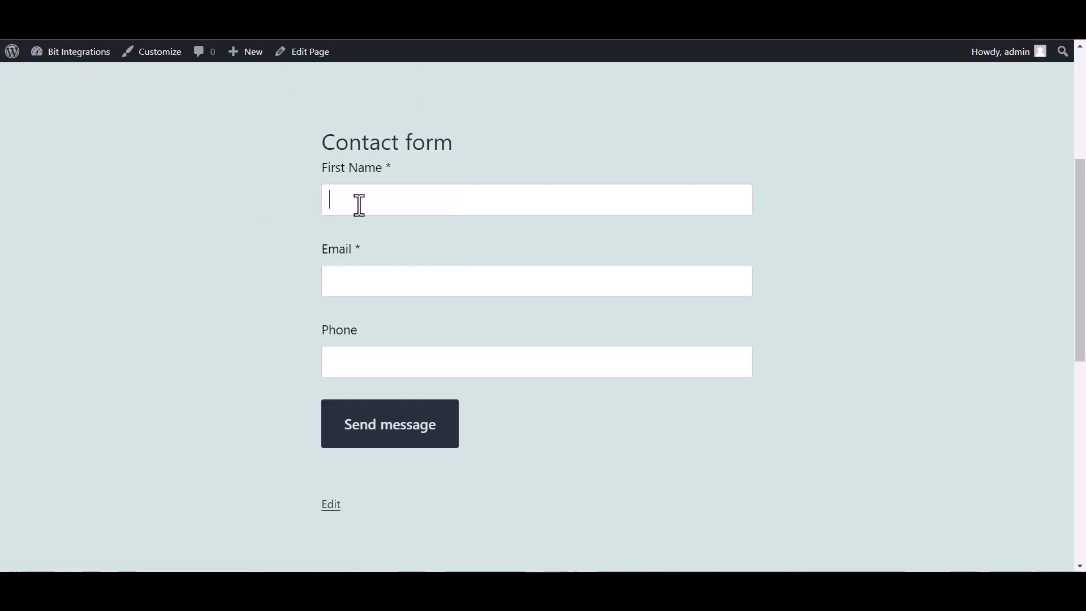
Step: Fill in the submitter's first name, e-mail and phone number and send the contact form
{"action": "type", "text": "Integrations"}
{"action": "left_click", "coordinate": [362, 284]}
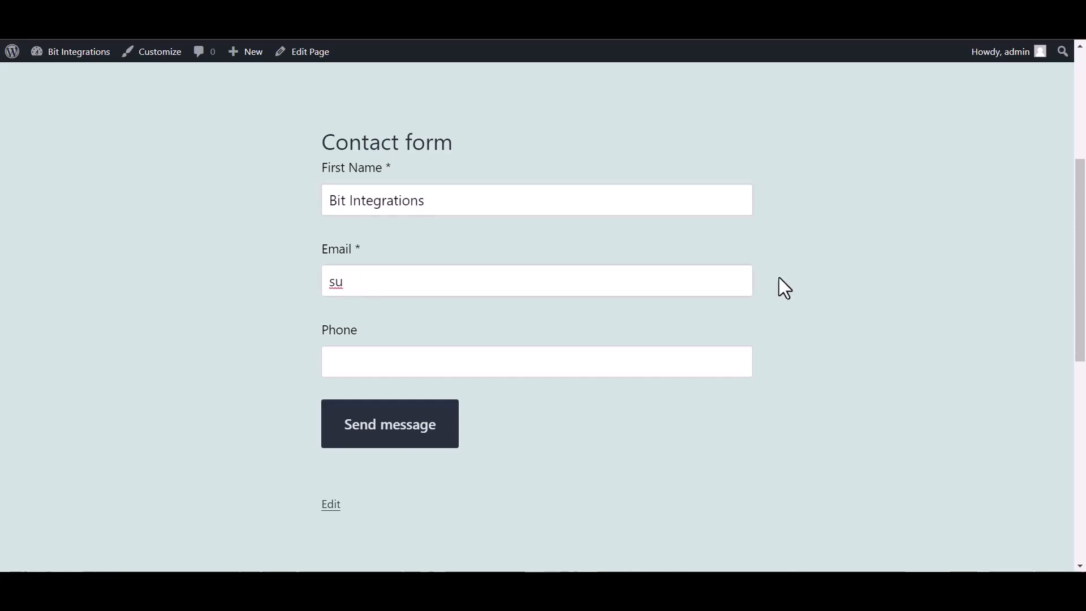
{"action": "key", "text": "ctrl+plus"}
{"action": "left_click", "coordinate": [421, 400]}
{"action": "type", "text": "444555666"}
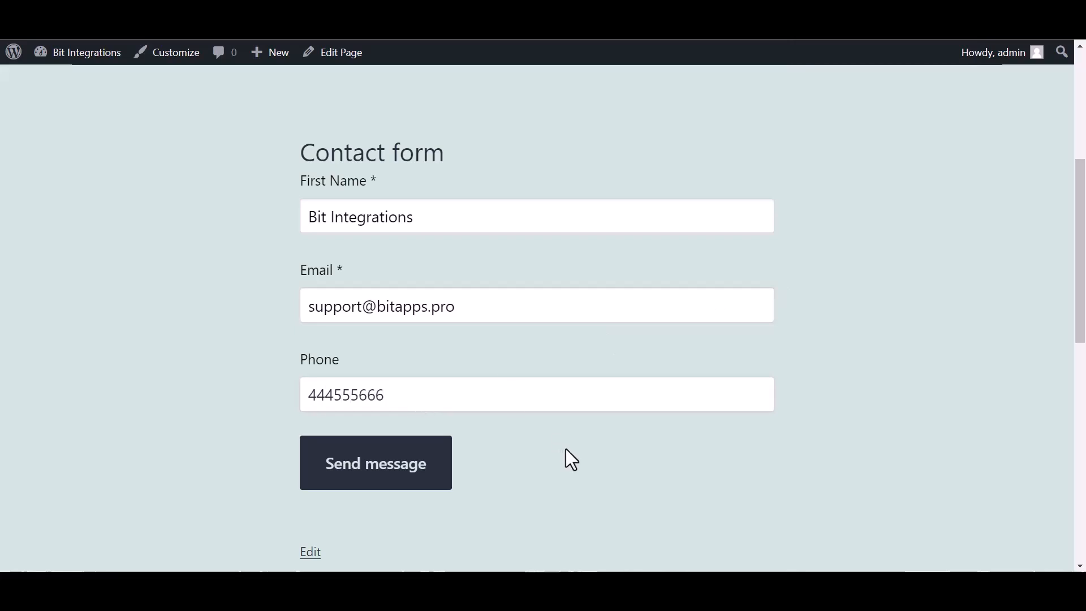
{"action": "left_click", "coordinate": [396, 480]}
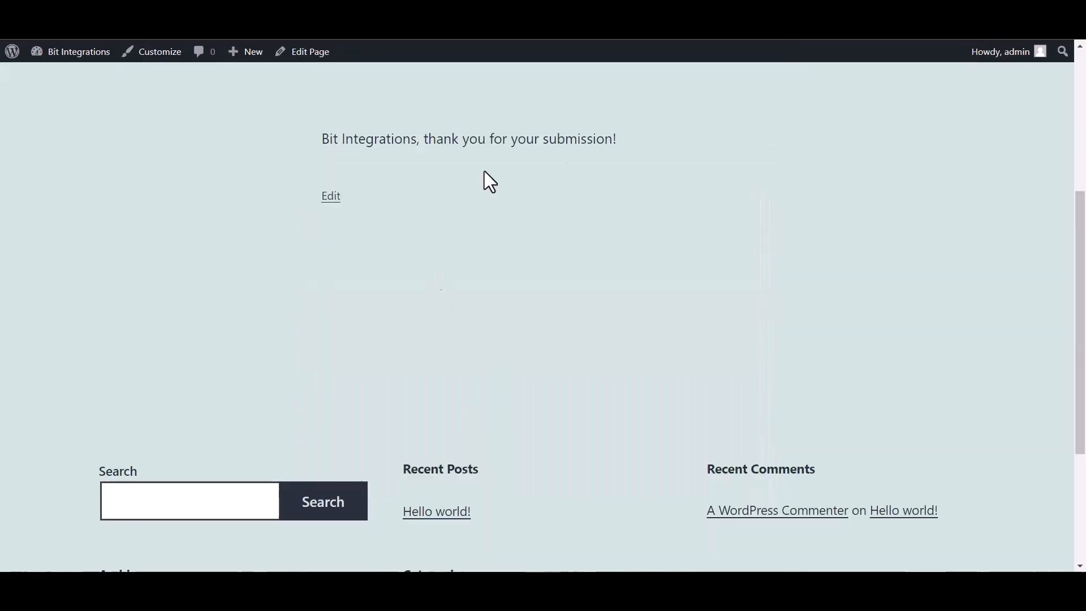
Step: Open the new subscriber's details in MailerLite and check their Bit Integrations group membership
{"action": "left_click_drag", "start_coordinate": [651, 122], "coordinate": [426, 145]}
{"action": "left_click", "coordinate": [473, 252]}
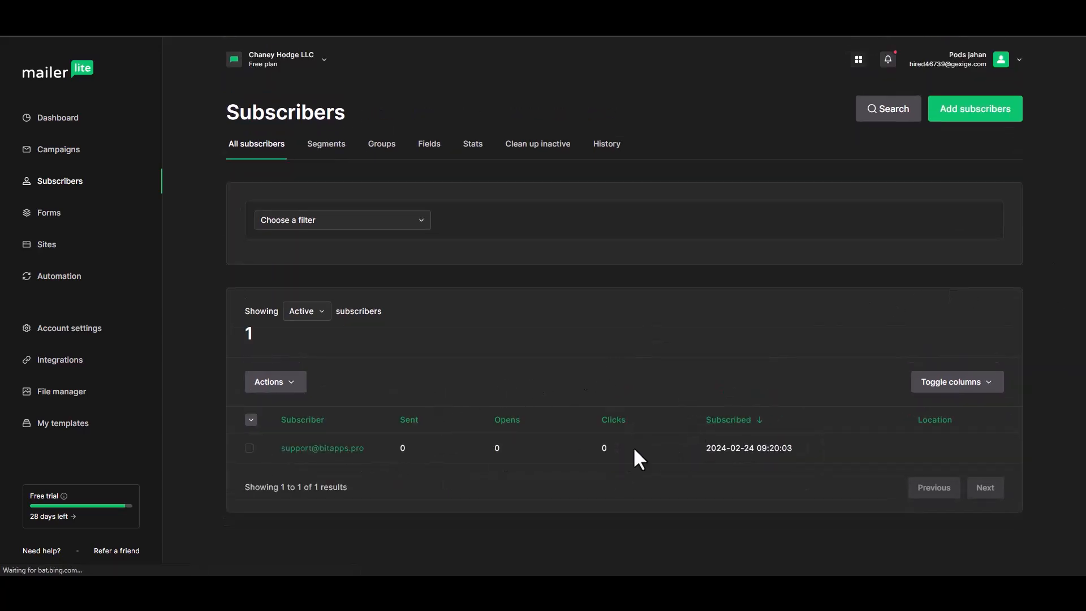
{"action": "left_click", "coordinate": [308, 449]}
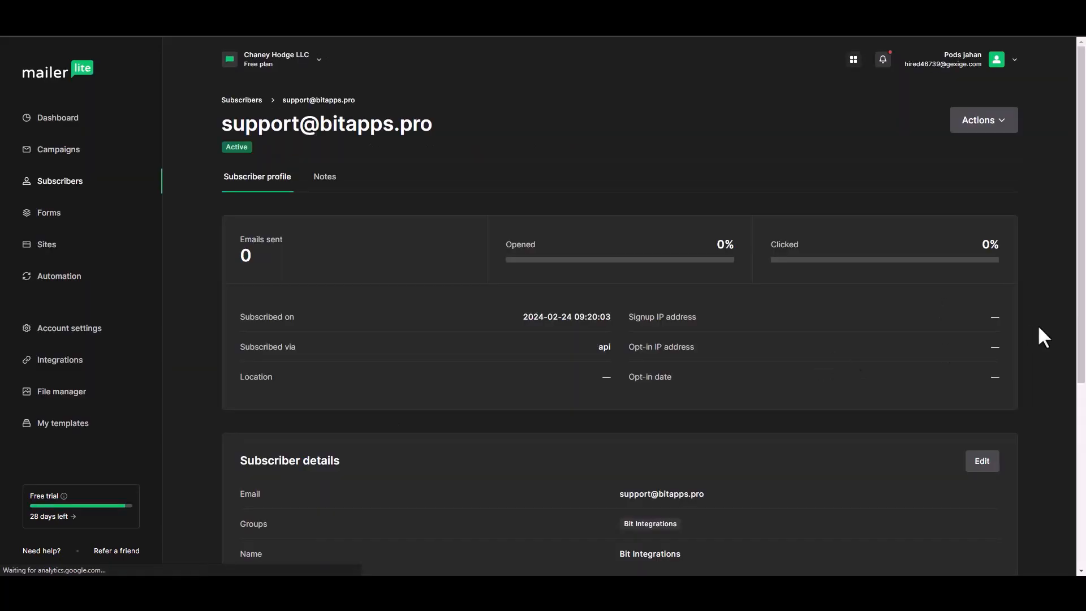
{"action": "left_click_drag", "start_coordinate": [1084, 300], "coordinate": [1084, 412]}
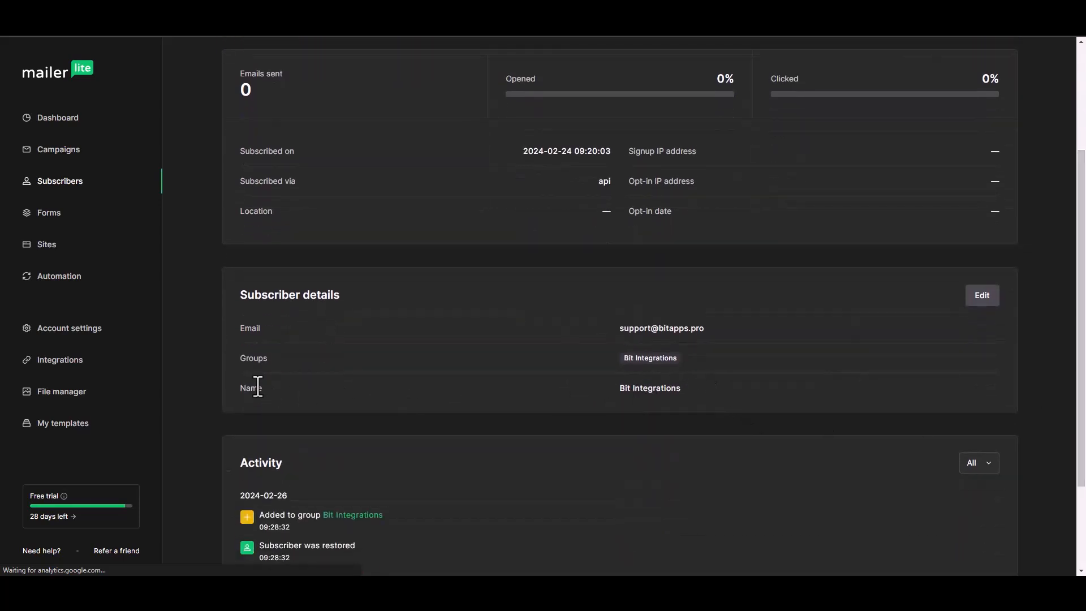
{"action": "left_click_drag", "start_coordinate": [623, 359], "coordinate": [685, 361]}
{"action": "left_click", "coordinate": [647, 359]}
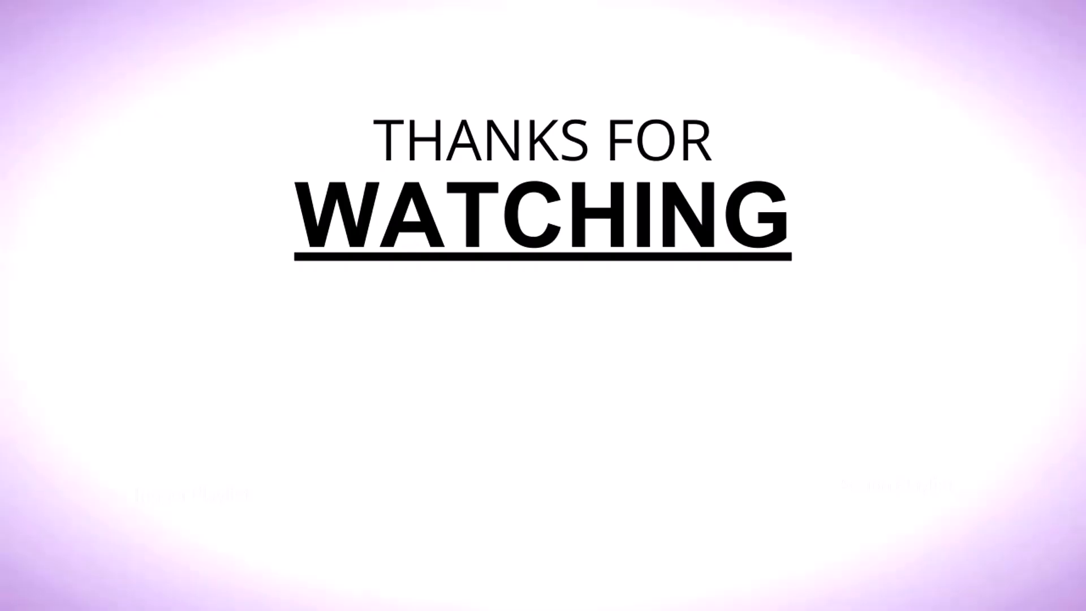